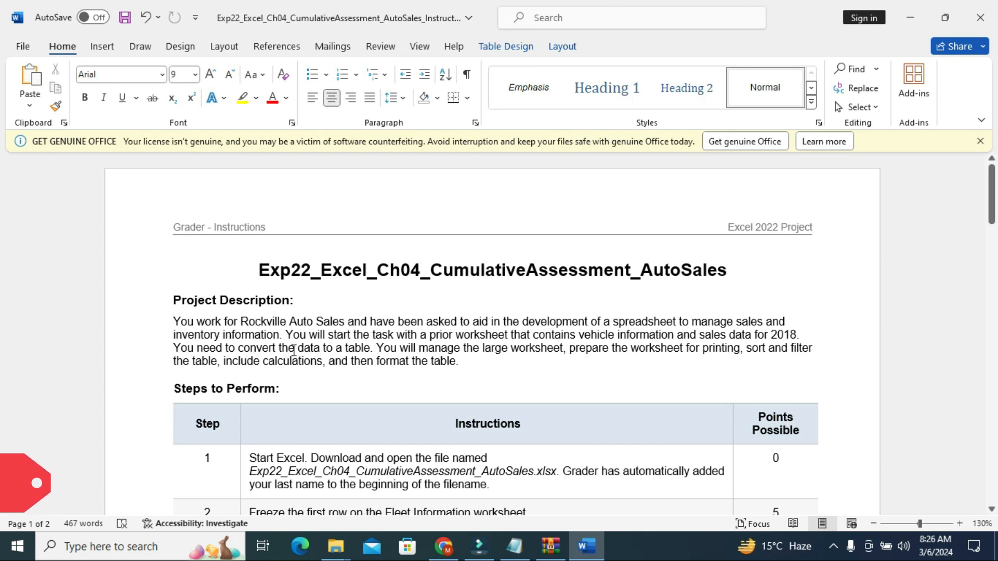
# Step: Highlight the row for step 1 in the instructions table
pyautogui.scroll(-1, 364, 378)
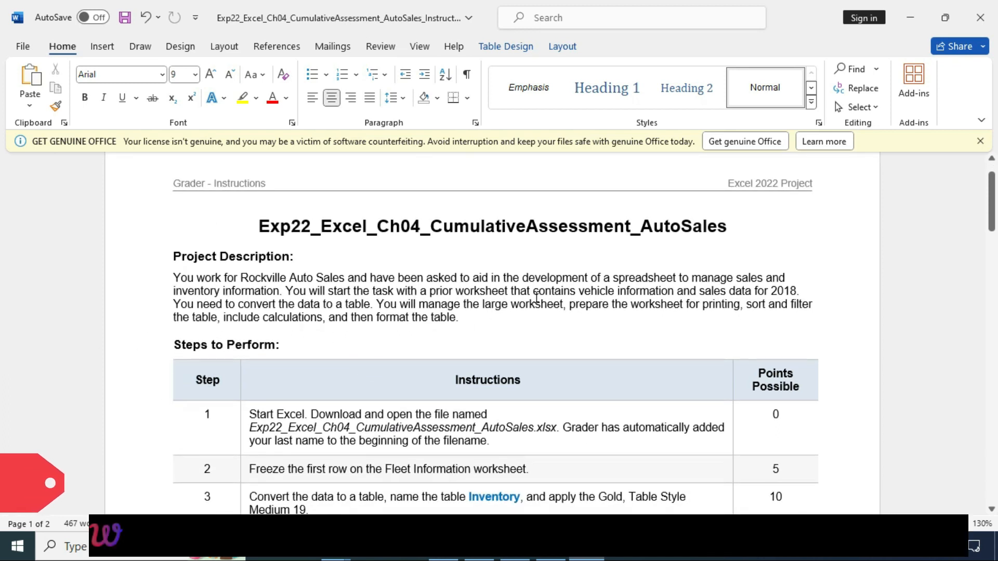
pyautogui.scroll(-2, 385, 363)
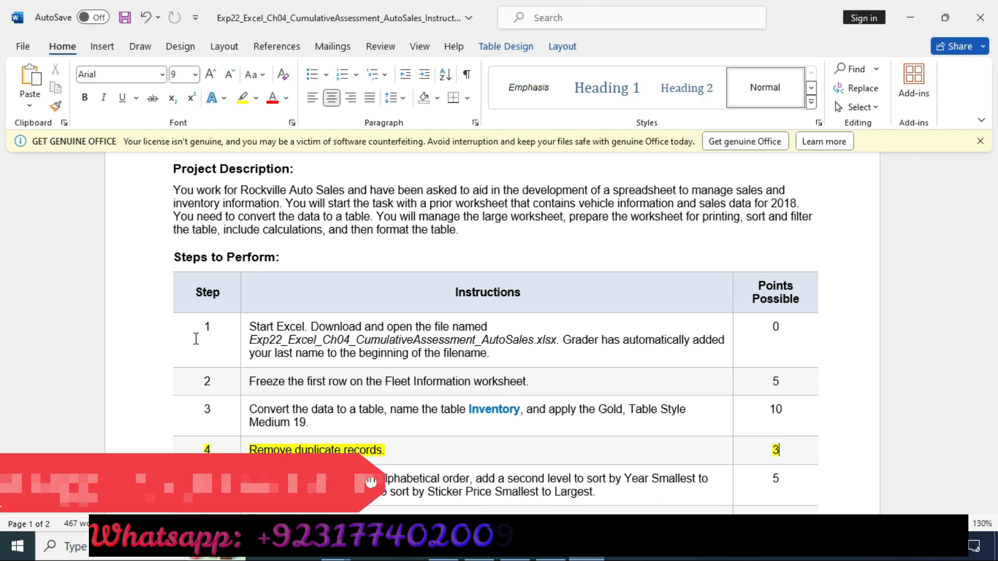
pyautogui.click(157, 327)
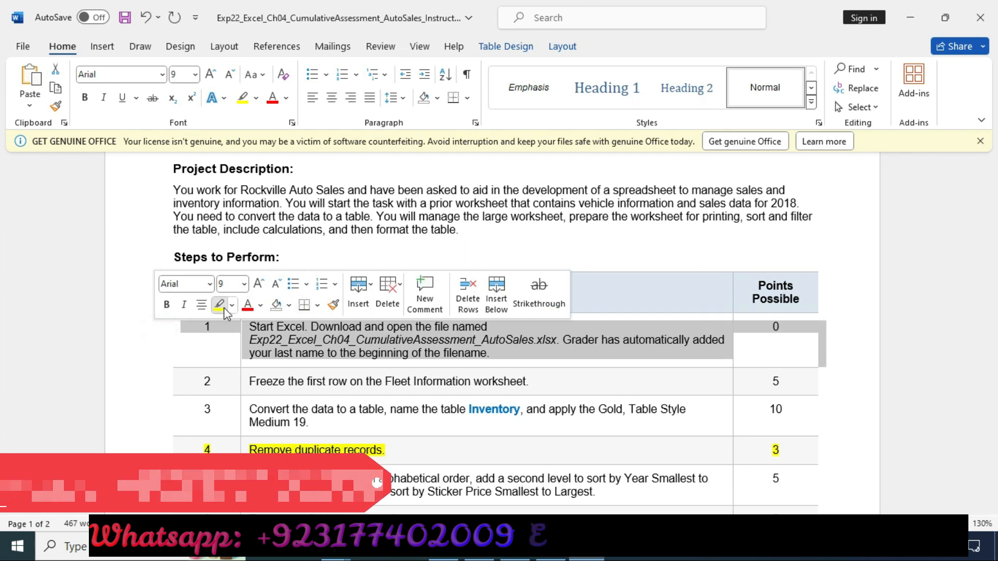
pyautogui.click(219, 305)
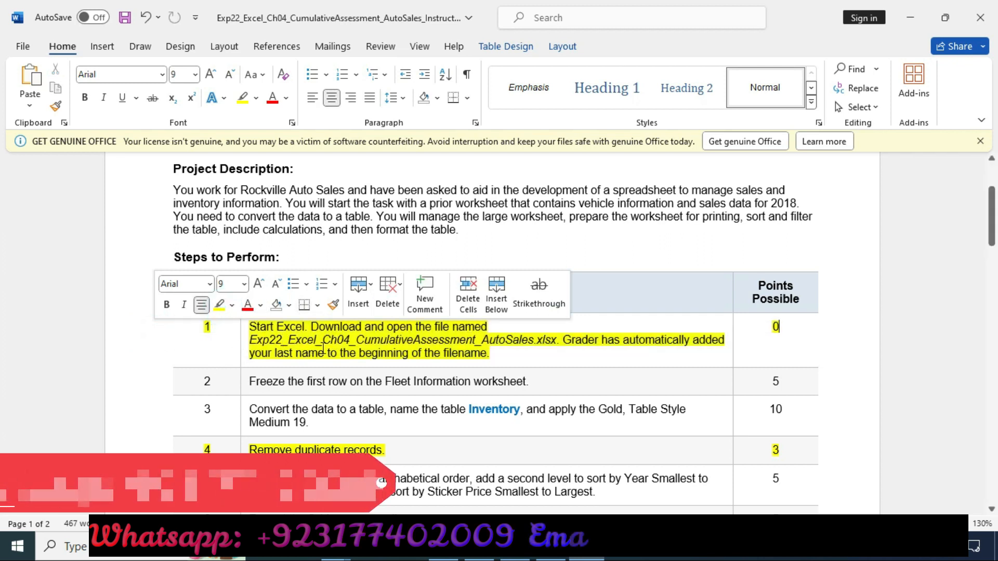
# Step: Open the AutoSales workbook from the downloaded zip archive
pyautogui.click(551, 548)
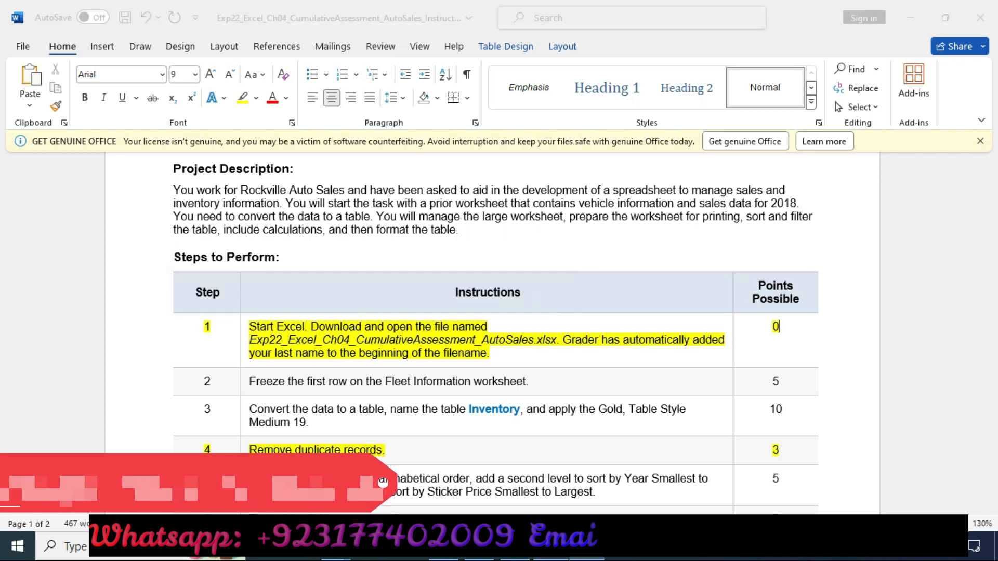
pyautogui.doubleClick(109, 221)
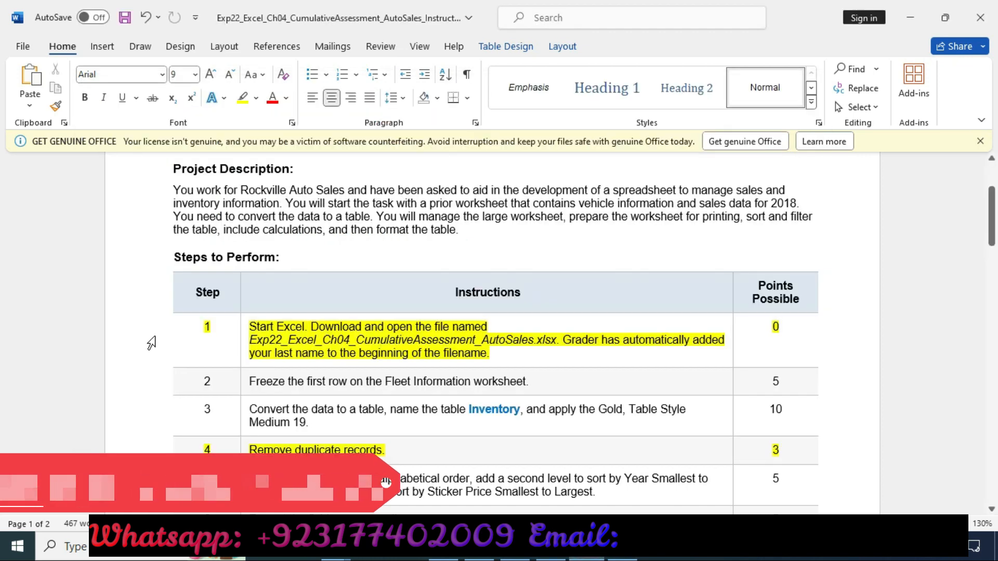
# Step: Move the highlight in the instructions table from step 1's row to step 2's row
pyautogui.click(154, 336)
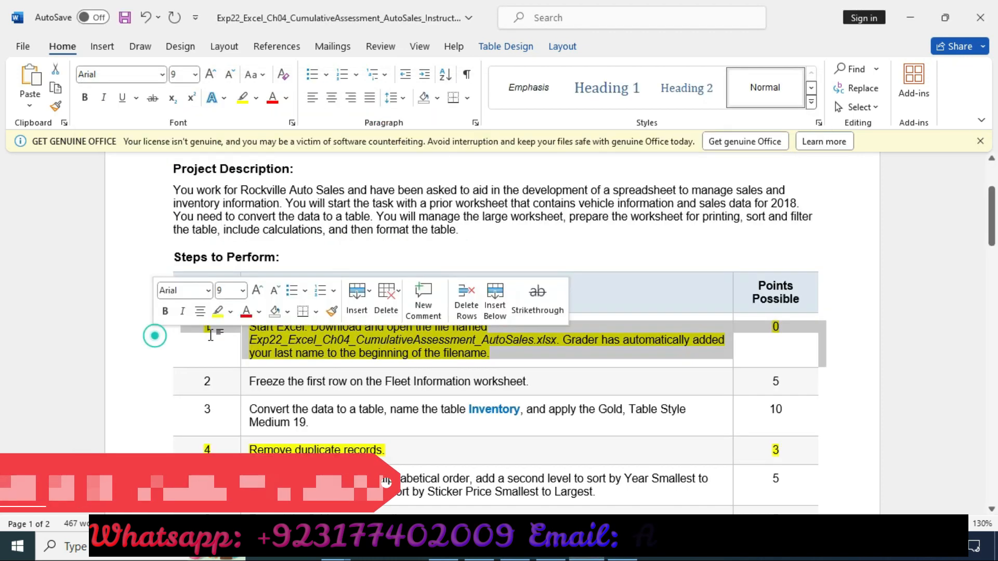
pyautogui.click(218, 311)
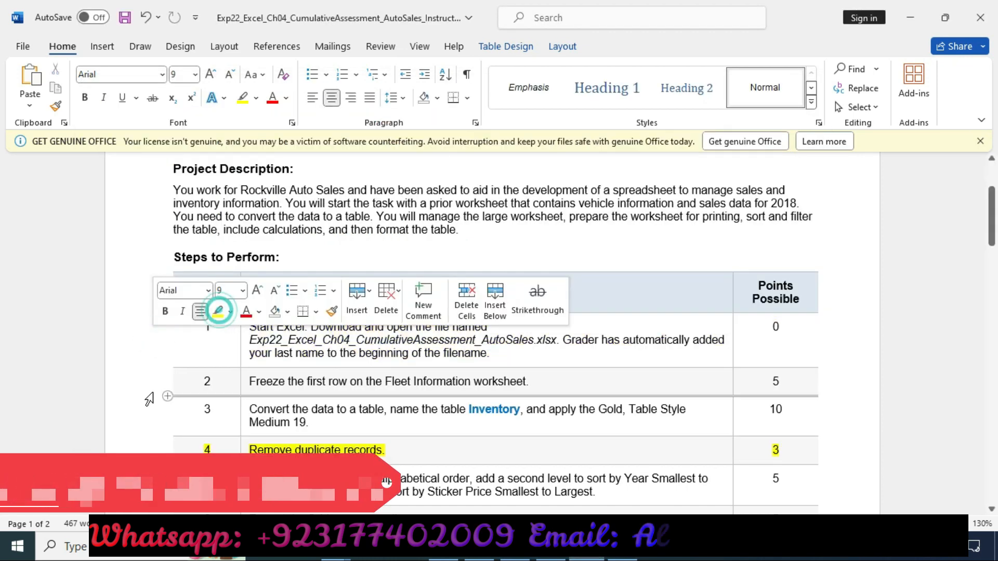
pyautogui.click(148, 383)
pyautogui.click(215, 358)
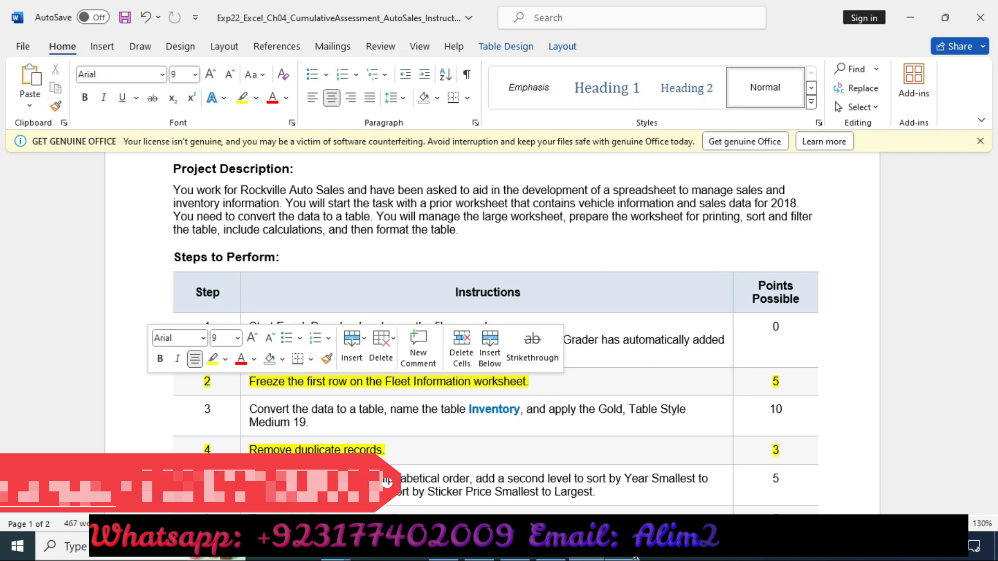
# Step: Freeze the top row of the Fleet Information worksheet
pyautogui.click(634, 555)
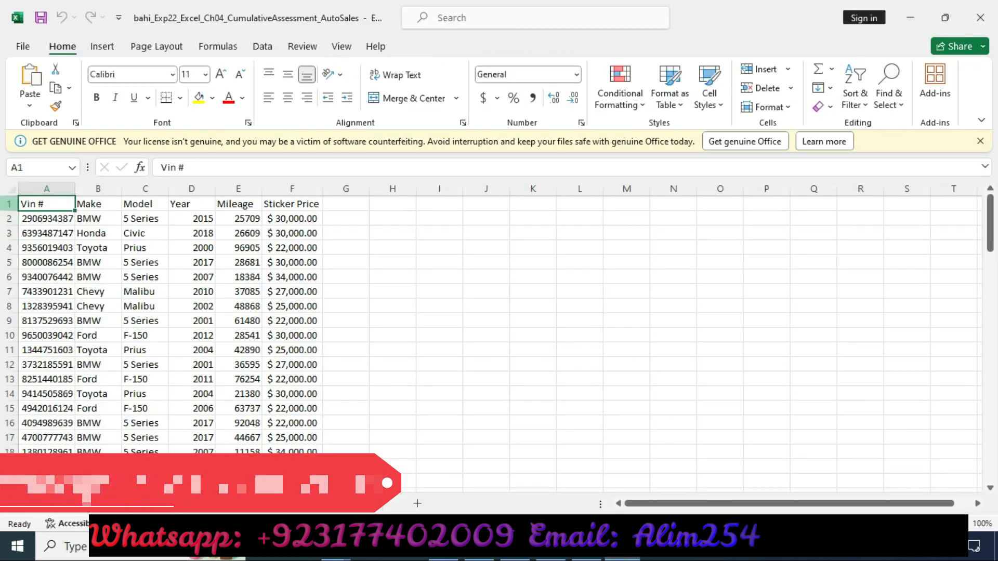
pyautogui.click(9, 204)
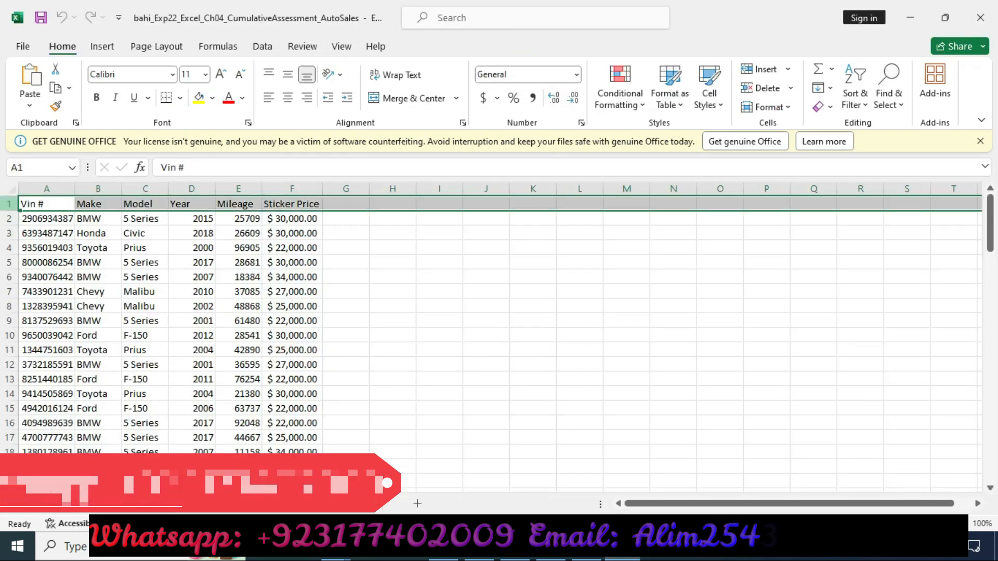
pyautogui.click(294, 48)
pyautogui.click(261, 45)
pyautogui.click(218, 46)
pyautogui.click(341, 46)
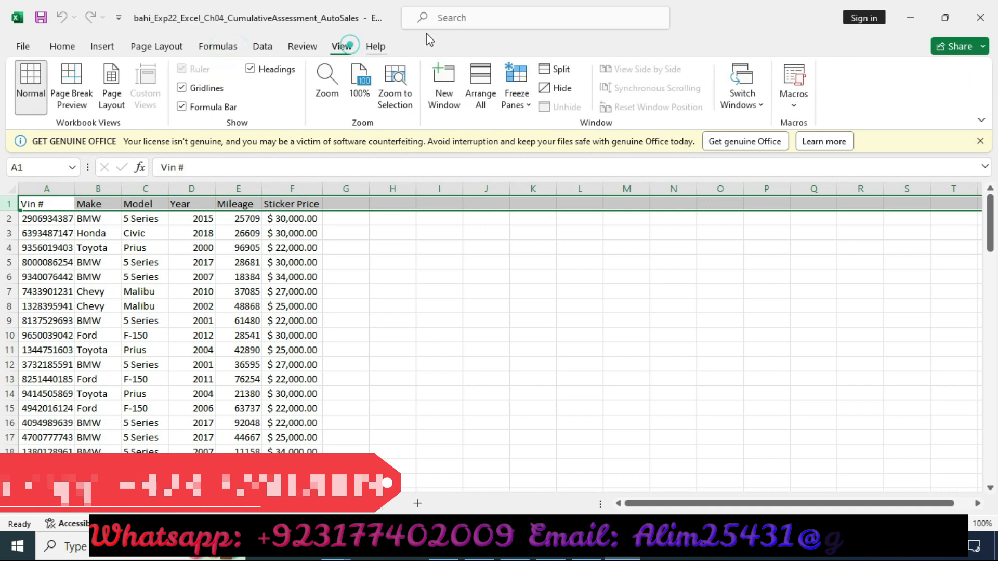
pyautogui.click(510, 108)
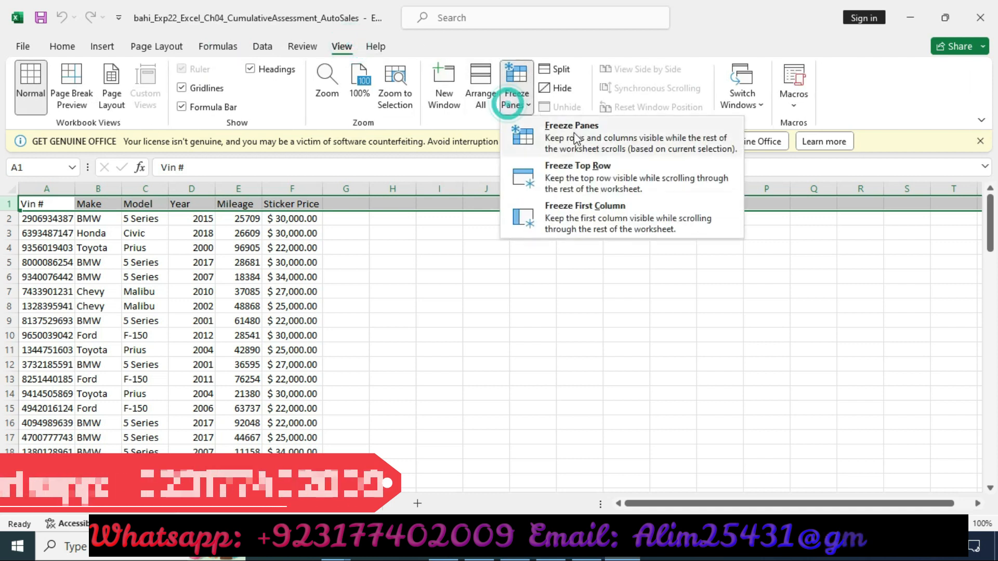
pyautogui.click(584, 179)
pyautogui.scroll(-3, 99, 281)
pyautogui.scroll(-6, 139, 285)
pyautogui.scroll(10, 198, 279)
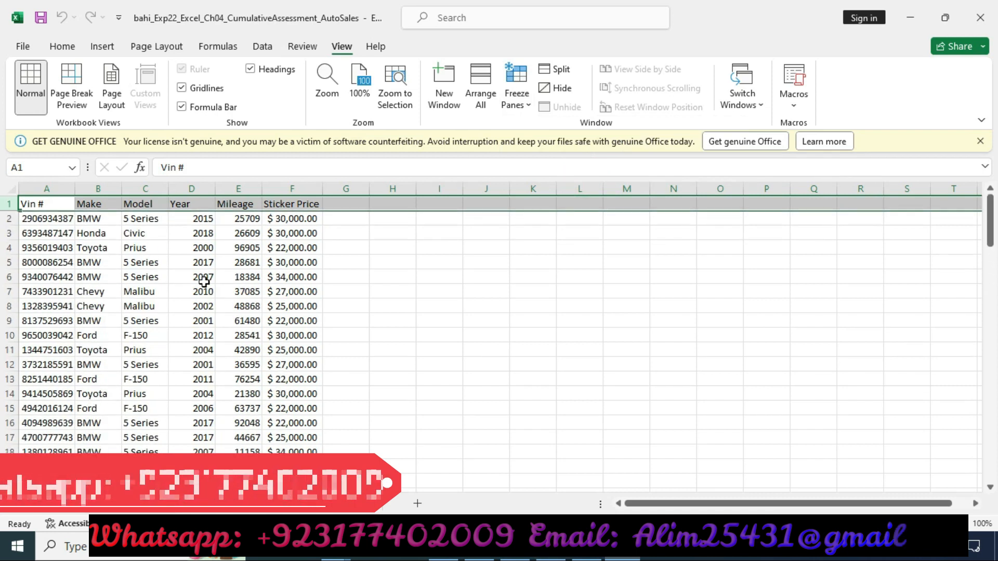
pyautogui.scroll(-7, 241, 217)
pyautogui.scroll(7, 240, 217)
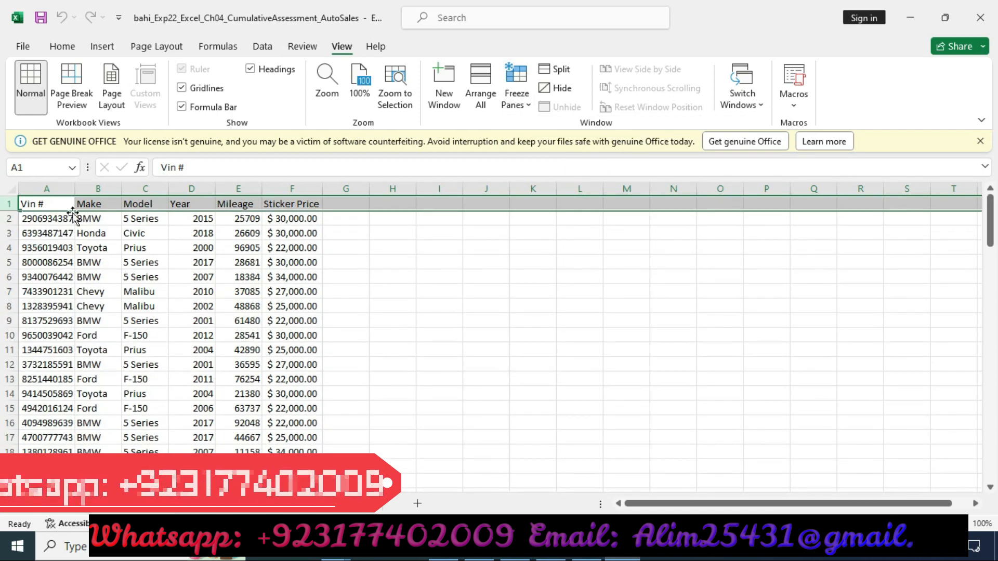
# Step: Move the highlight in the instructions table from step 2's row to step 3's row
pyautogui.click(587, 550)
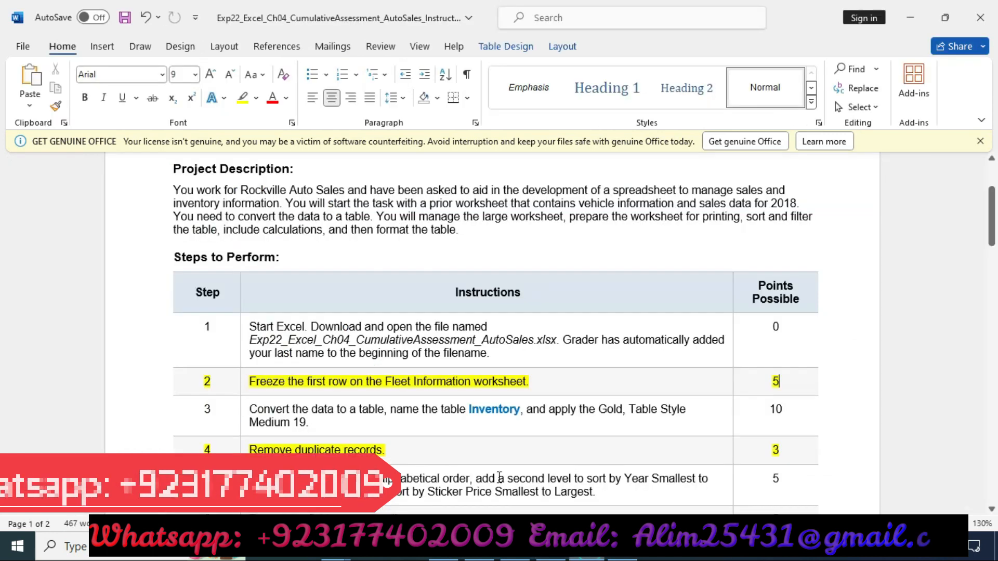
pyautogui.click(166, 382)
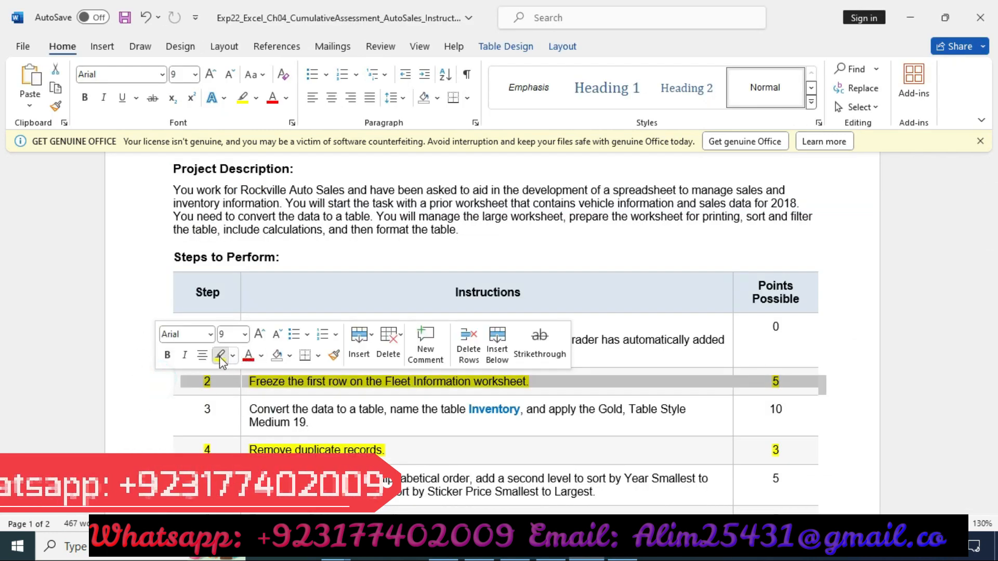
pyautogui.click(220, 358)
pyautogui.click(154, 411)
pyautogui.click(212, 392)
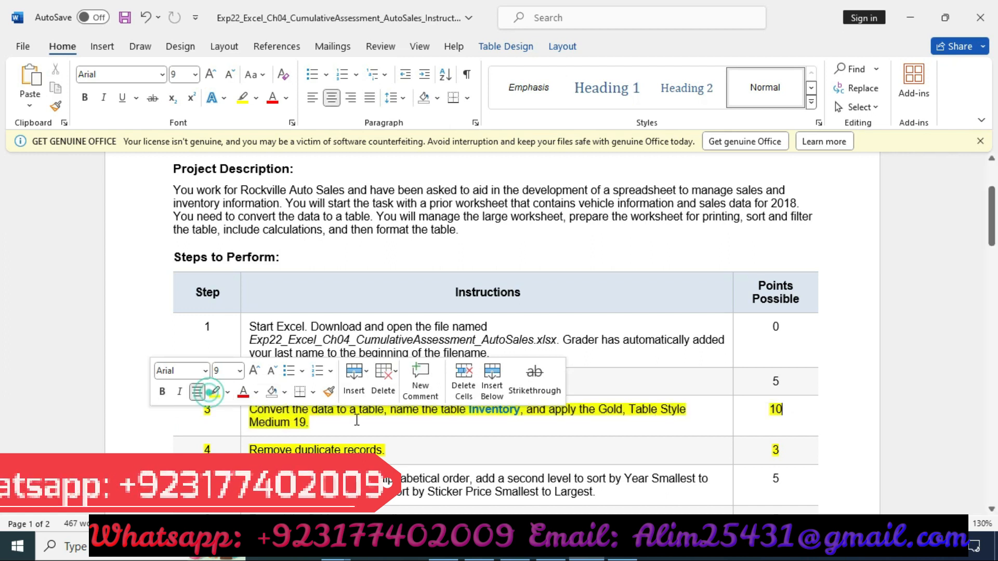
# Step: Convert the worksheet data into a table with headers
pyautogui.scroll(-1, 388, 425)
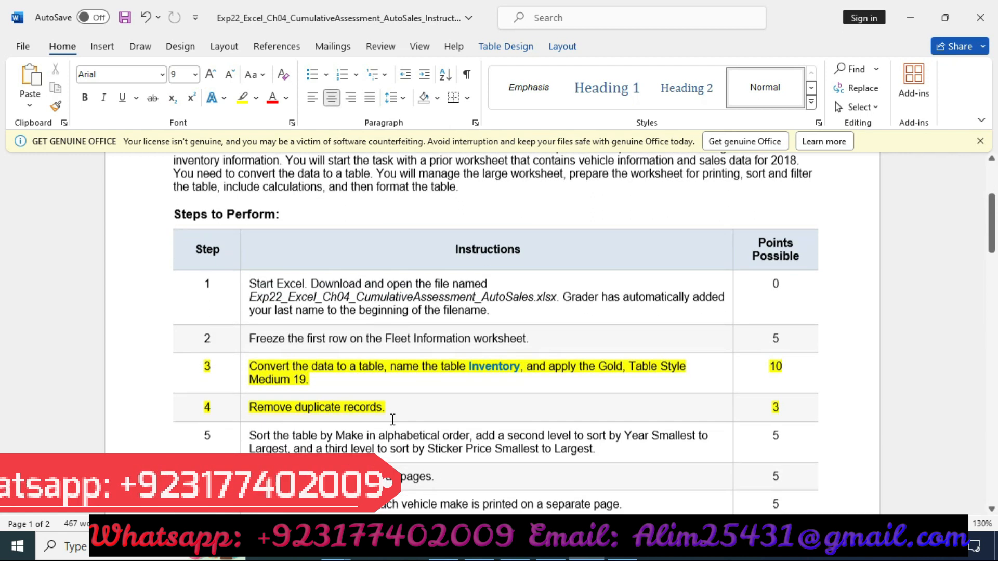
pyautogui.doubleClick(478, 366)
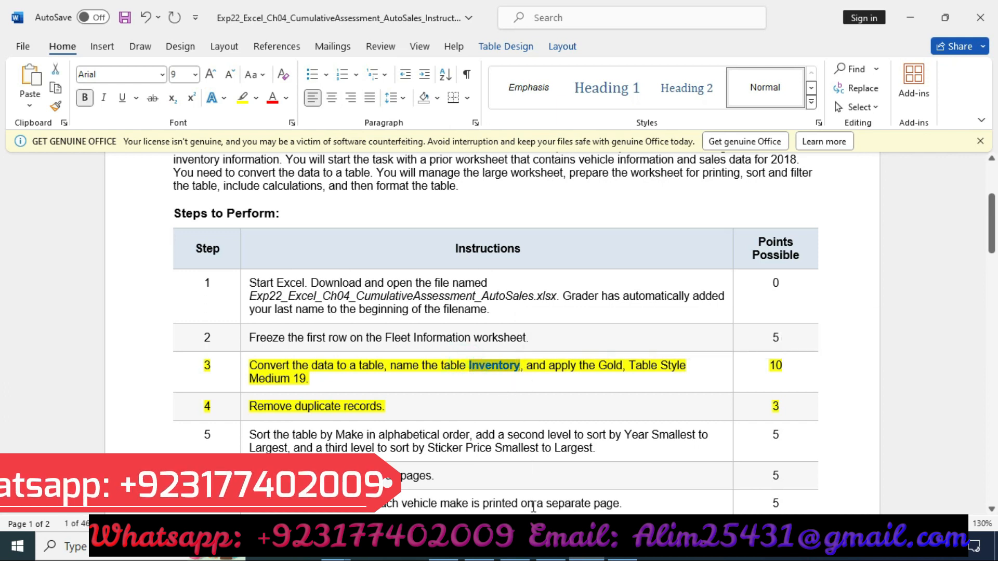
pyautogui.click(623, 547)
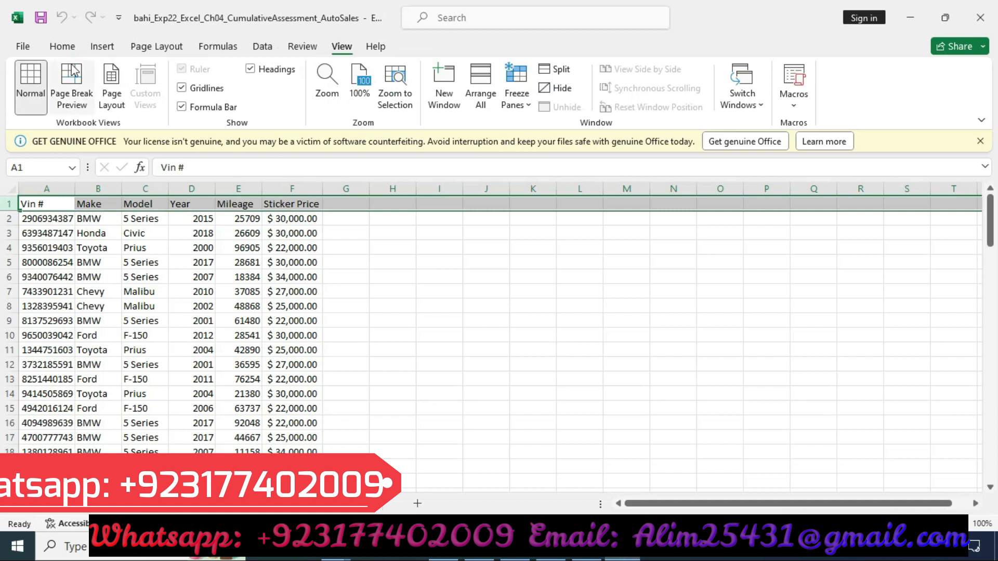
pyautogui.click(103, 47)
pyautogui.click(94, 247)
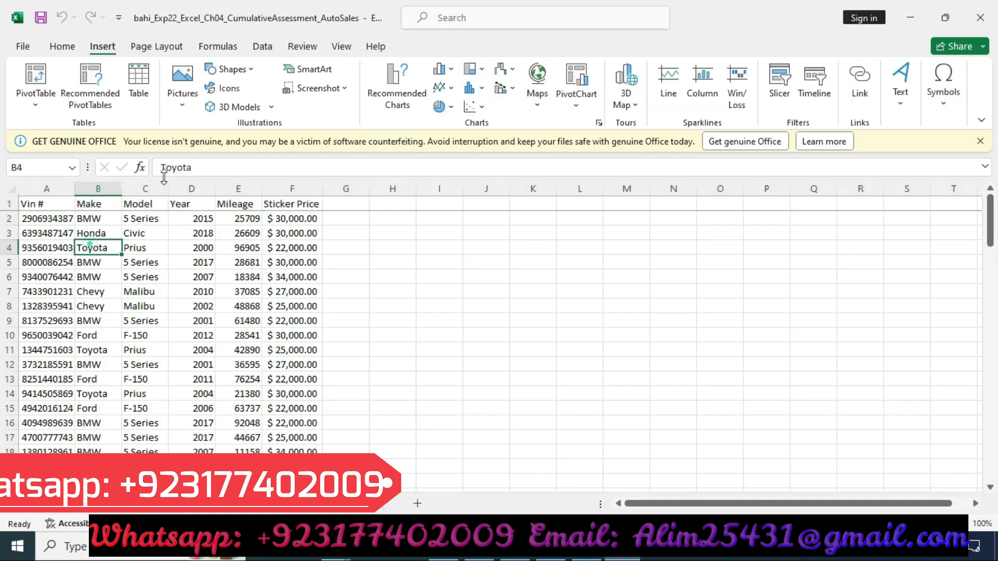
pyautogui.click(138, 79)
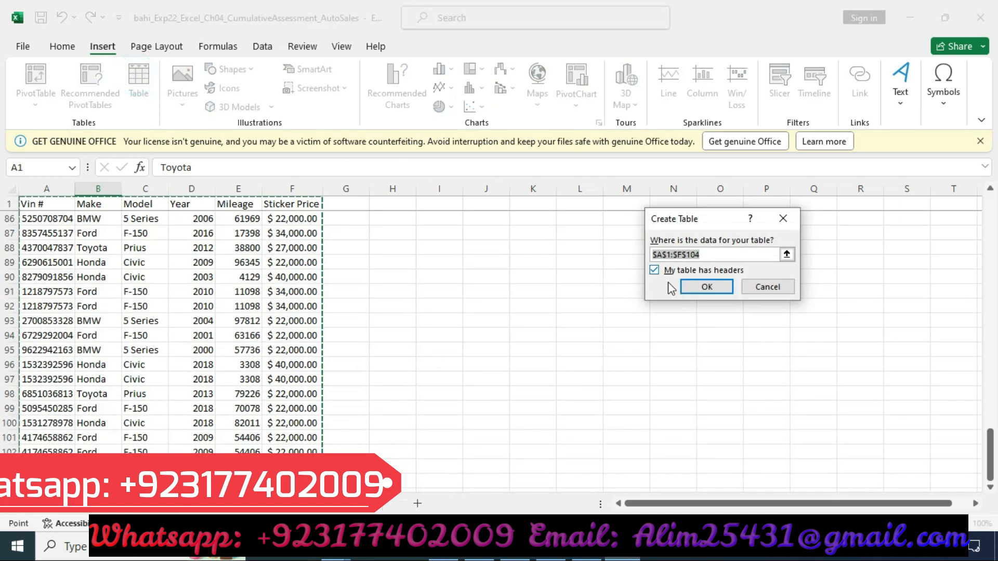
pyautogui.click(702, 287)
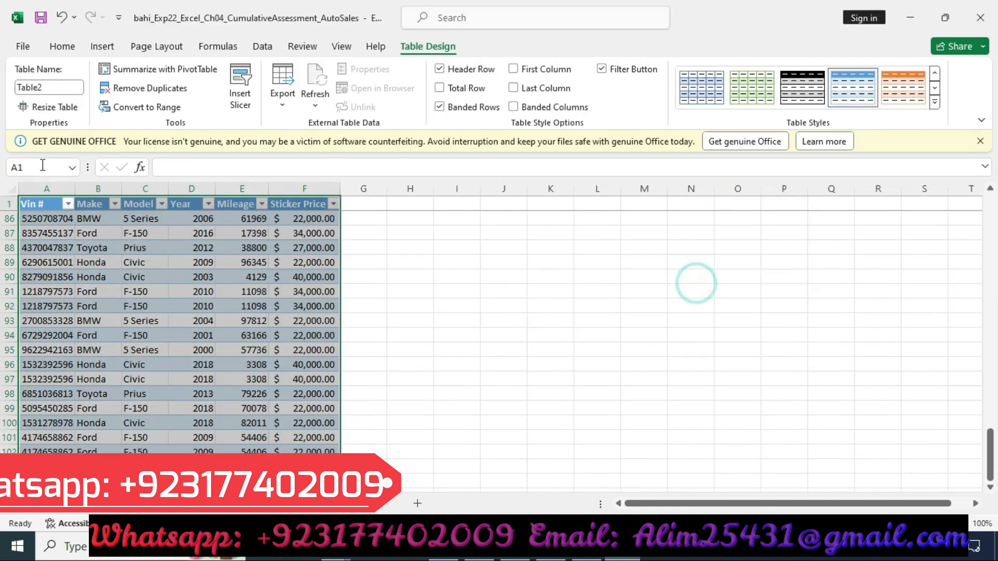
# Step: Name the table Inventory and apply the Gold, Table Style Medium 19 style
pyautogui.click(54, 88)
pyautogui.press('BackSpace')
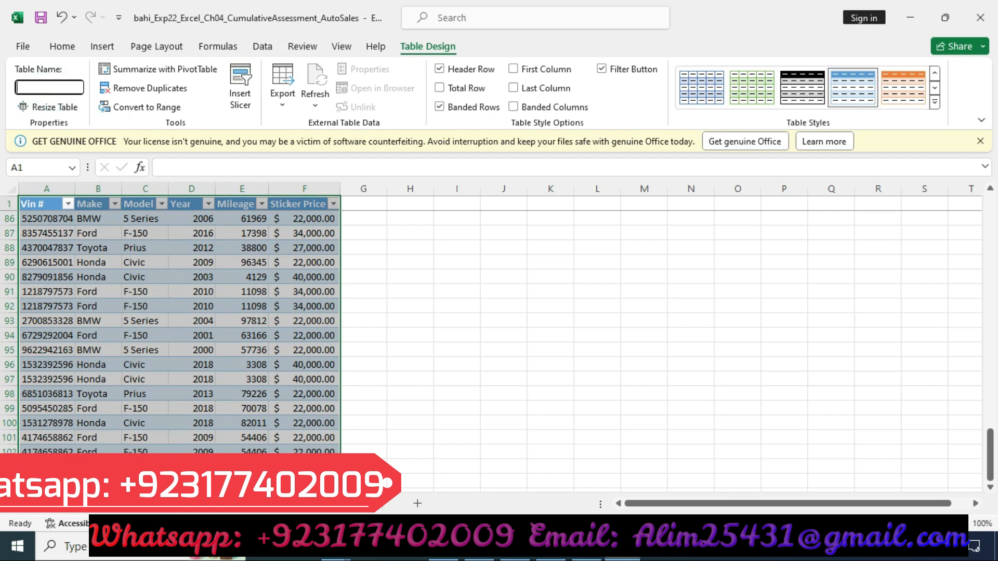
pyautogui.write('Inventory')
pyautogui.hotkey('alt', 'Tab')
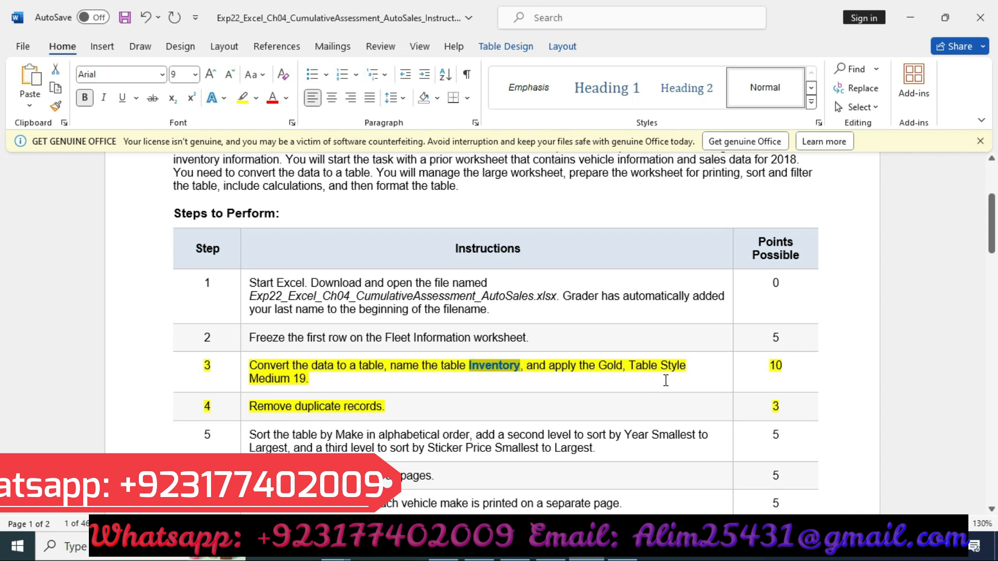
pyautogui.hotkey('alt', 'Tab')
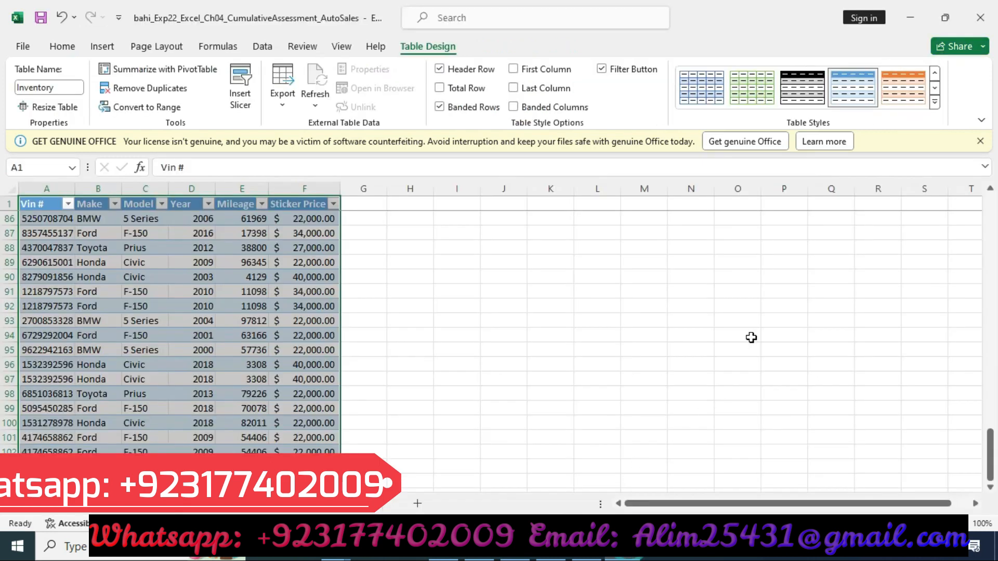
pyautogui.click(934, 102)
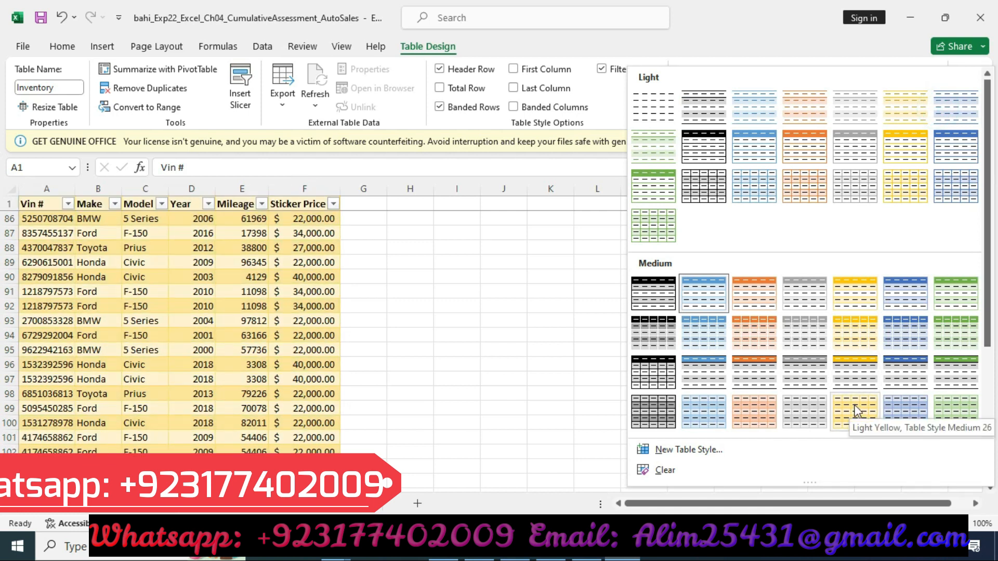
pyautogui.click(852, 375)
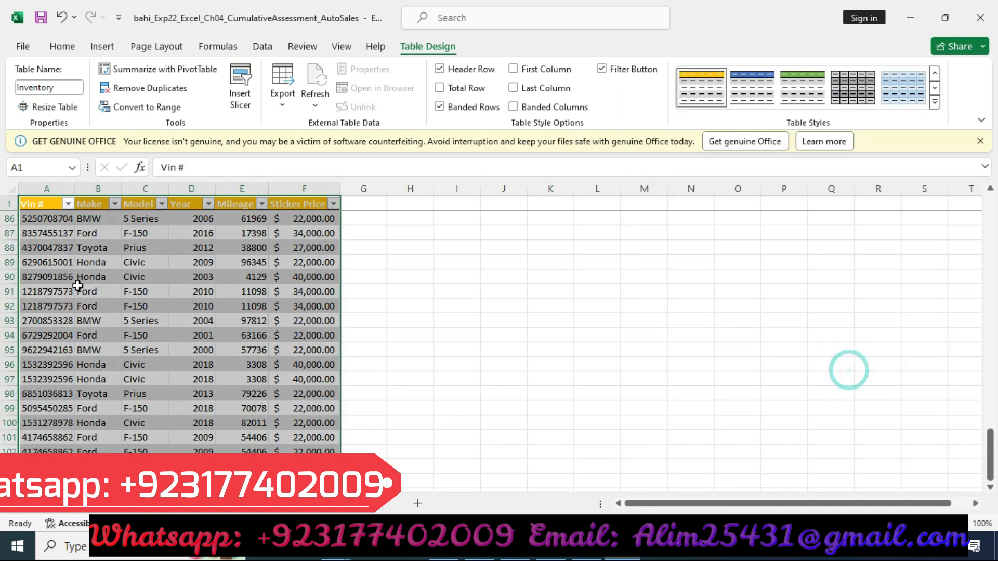
# Step: Remove the highlight from step 3's row in the instructions table
pyautogui.click(598, 557)
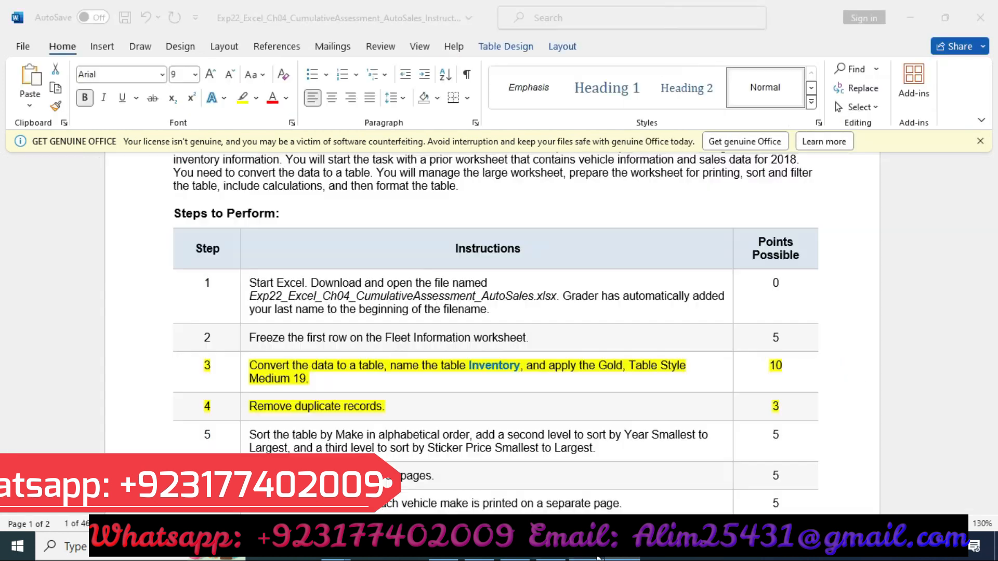
pyautogui.click(165, 379)
pyautogui.click(224, 347)
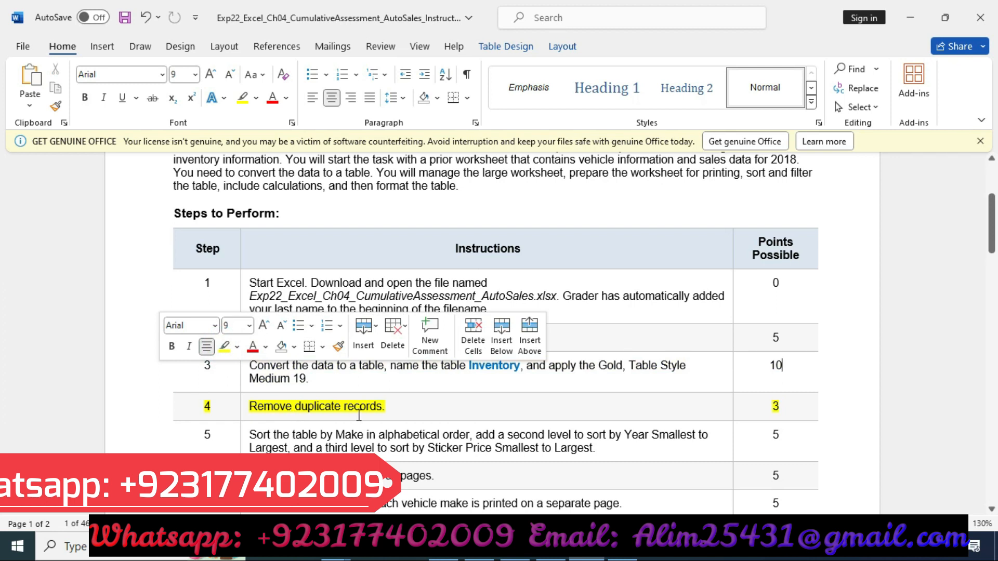
# Step: Remove duplicate records from the table, checking all columns
pyautogui.click(626, 549)
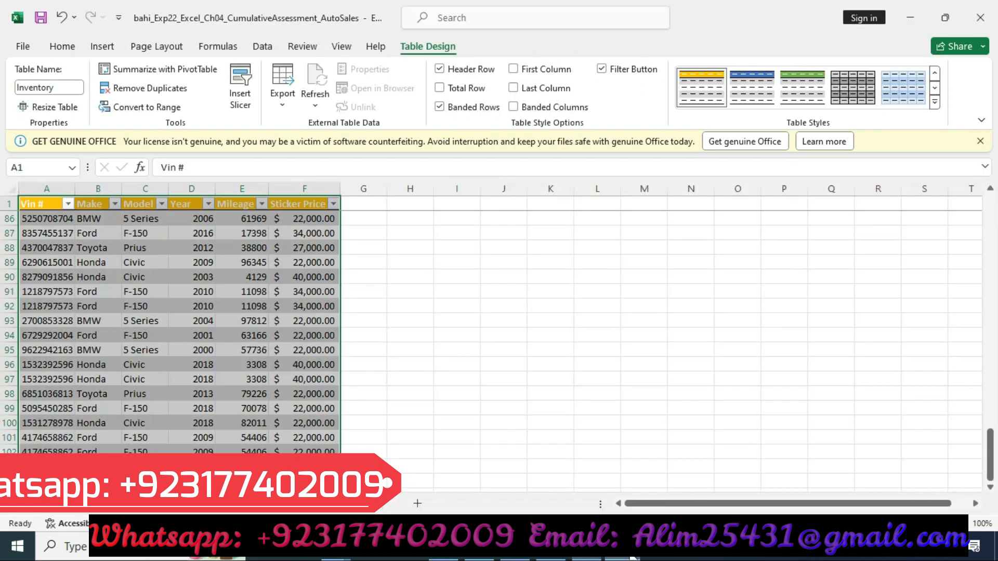
pyautogui.click(265, 47)
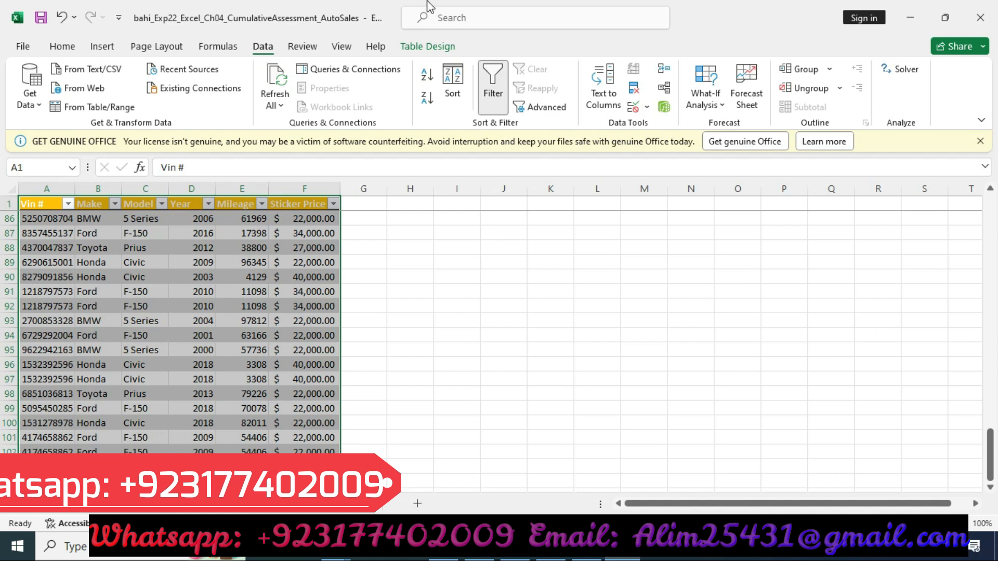
pyautogui.click(633, 90)
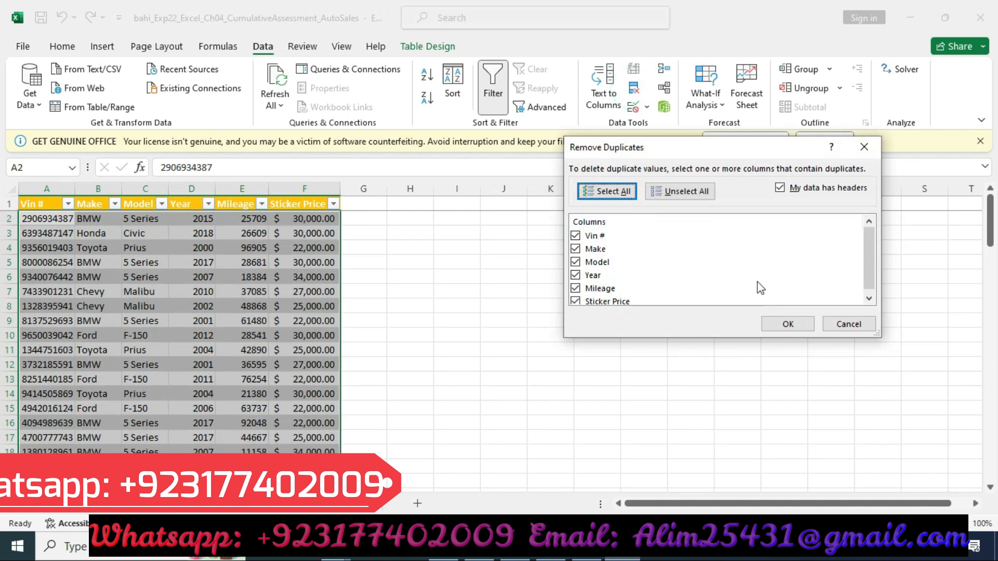
pyautogui.click(785, 324)
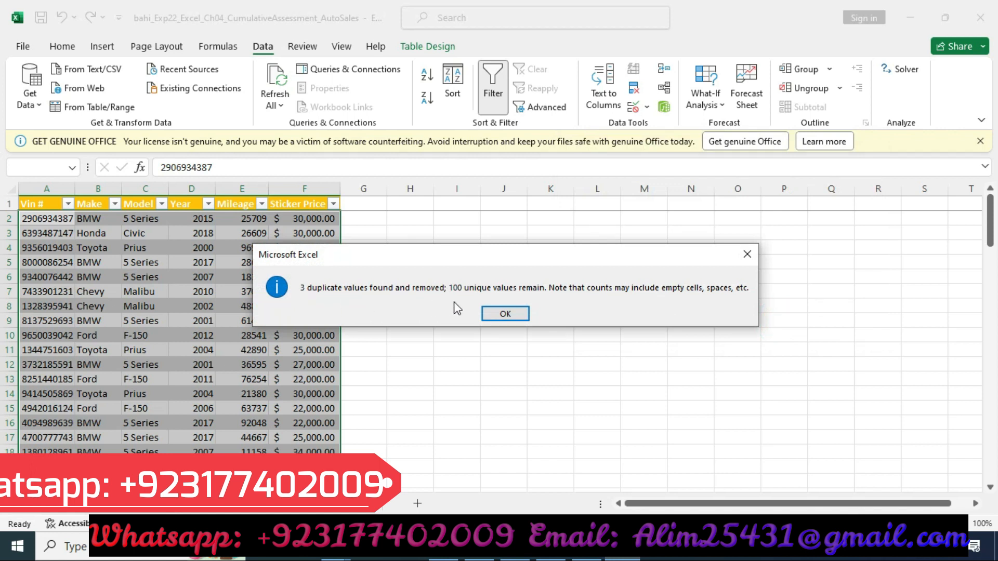
# Step: Remove the yellow highlight from step 4's row in the instructions document
pyautogui.click(522, 318)
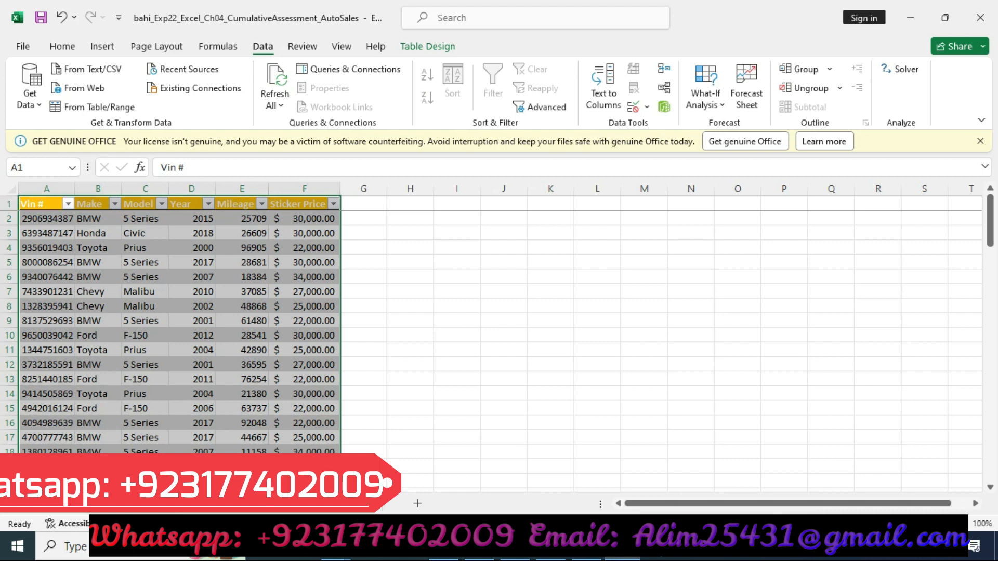
pyautogui.hotkey('alt', 'Tab')
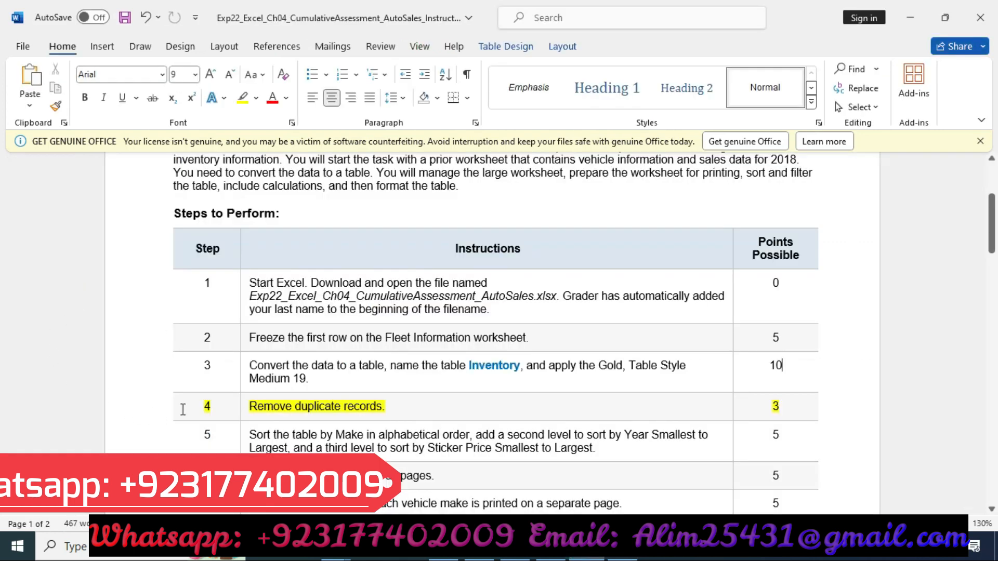
pyautogui.click(139, 414)
pyautogui.click(205, 381)
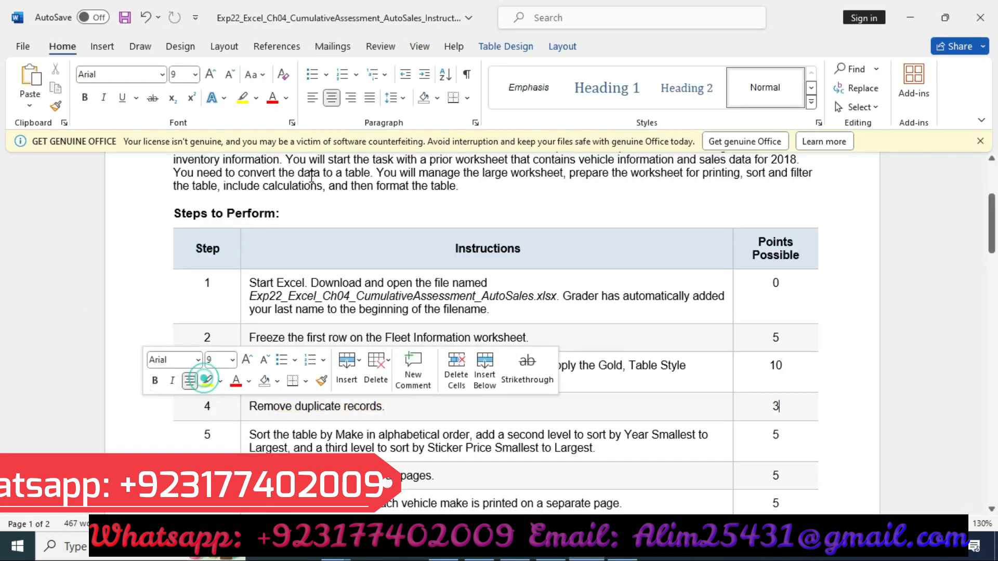
# Step: Highlight step 5's row in the instructions table in yellow
pyautogui.scroll(-3, 203, 273)
pyautogui.click(126, 270)
pyautogui.click(238, 238)
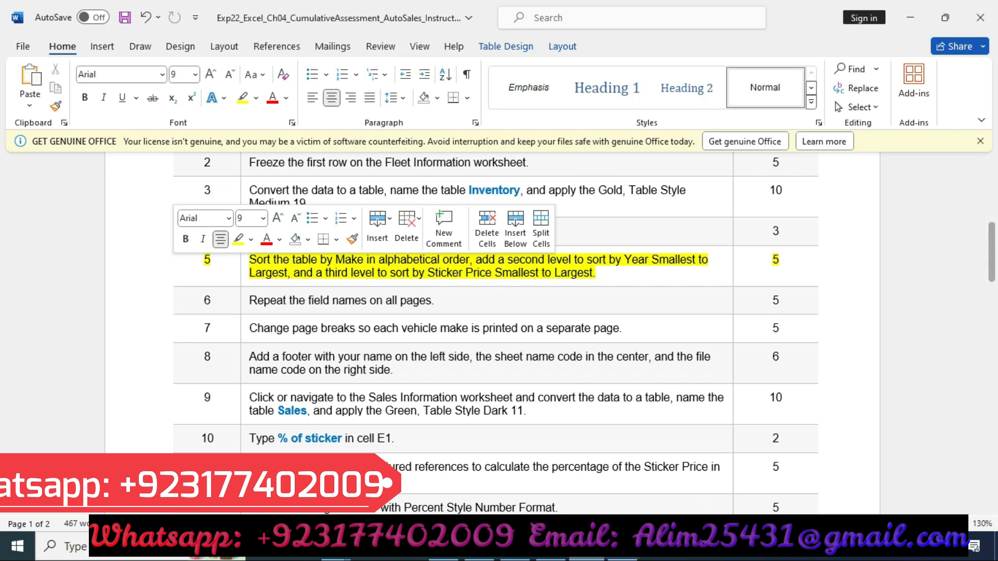
# Step: Open a custom sort on the Inventory table and sort first by Make, A to Z
pyautogui.click(623, 548)
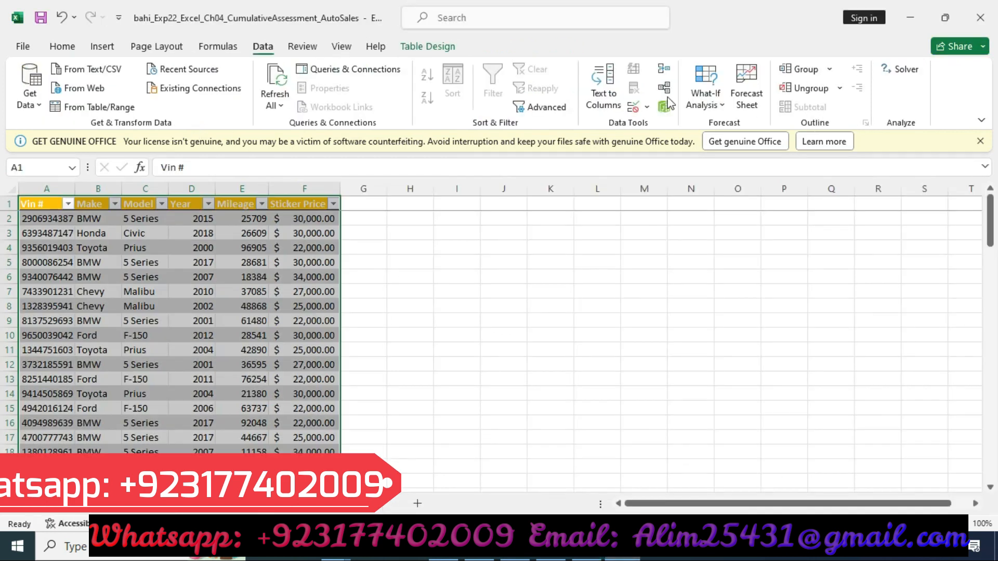
pyautogui.click(63, 46)
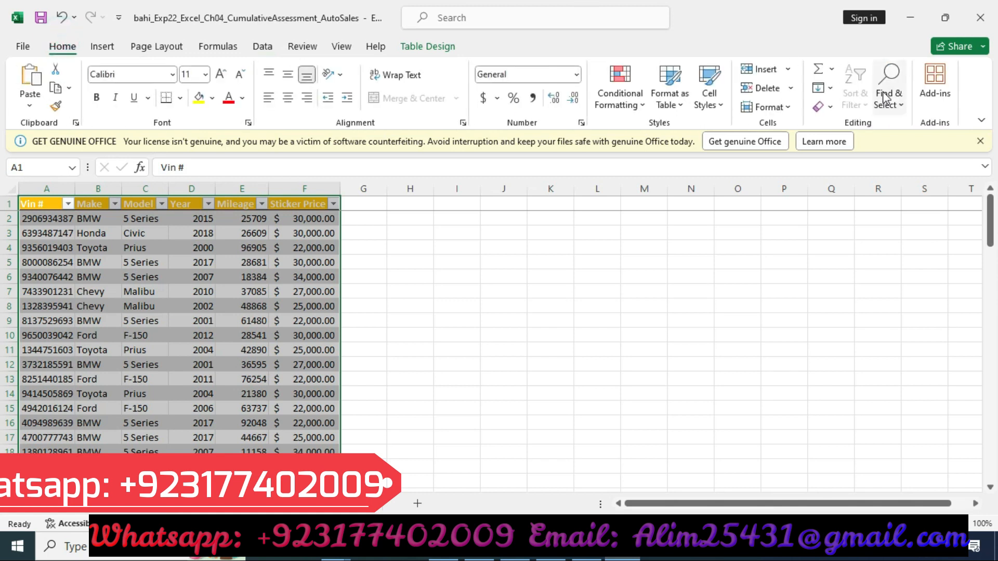
pyautogui.click(99, 248)
pyautogui.click(857, 100)
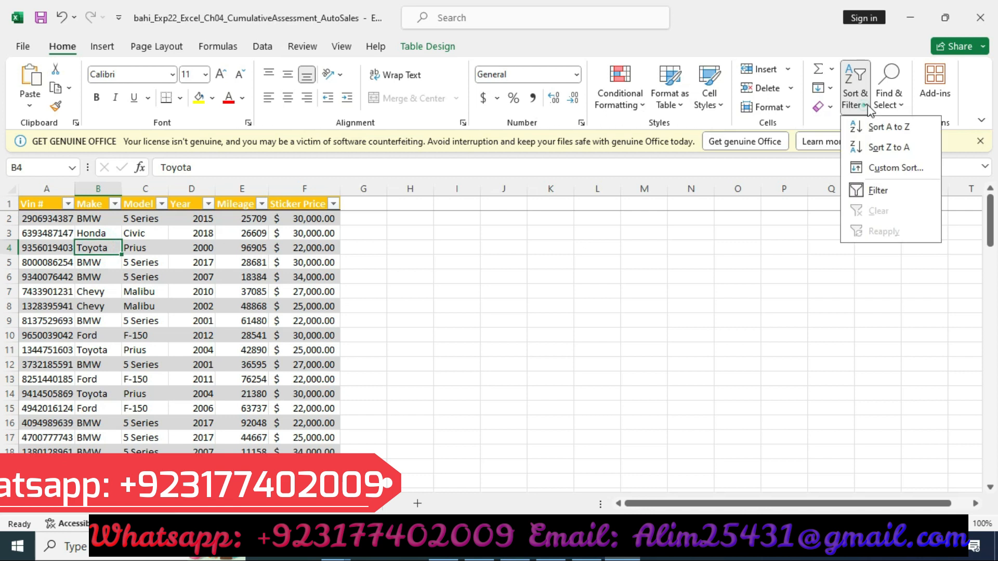
pyautogui.click(893, 180)
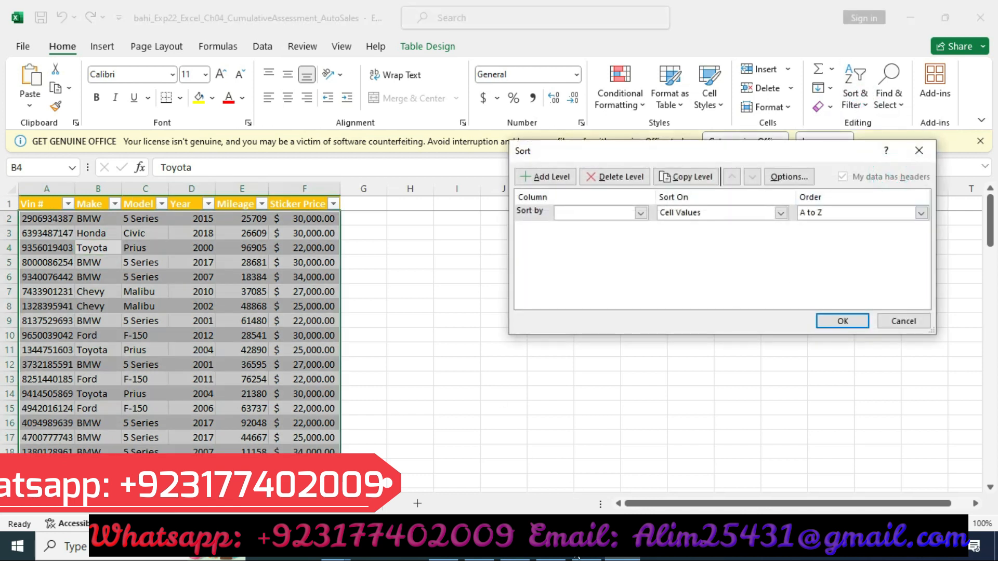
pyautogui.click(587, 547)
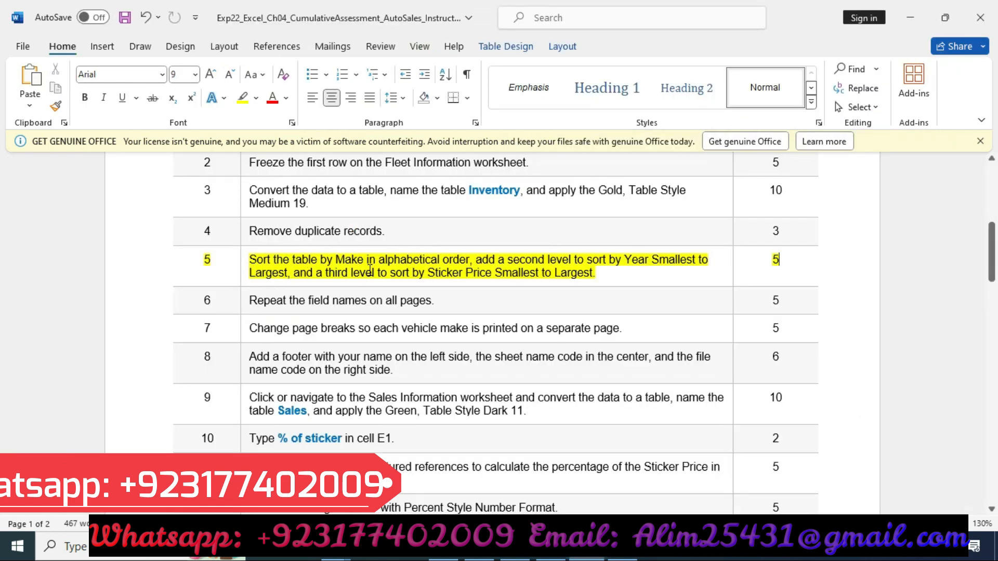
pyautogui.click(622, 546)
pyautogui.click(641, 213)
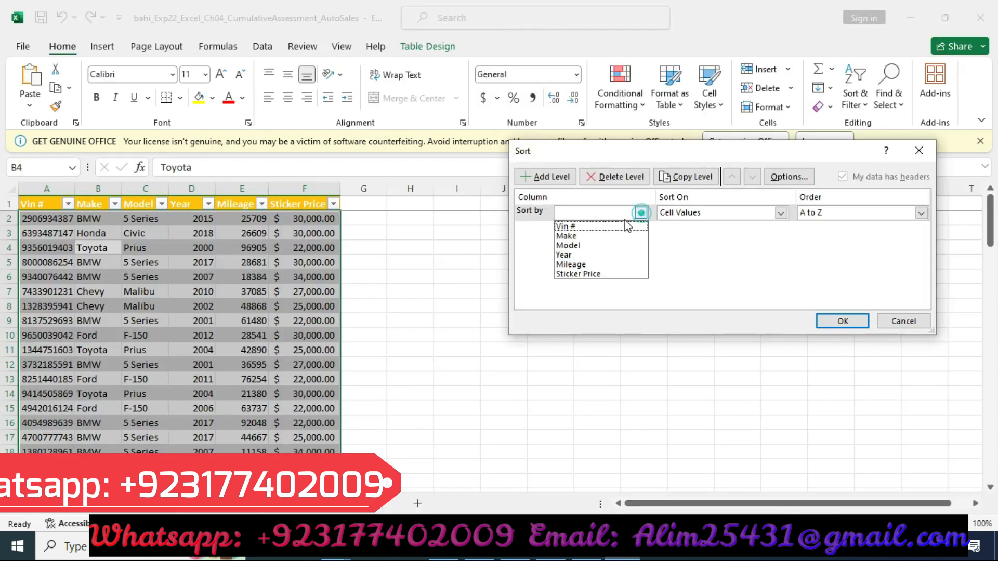
pyautogui.click(595, 234)
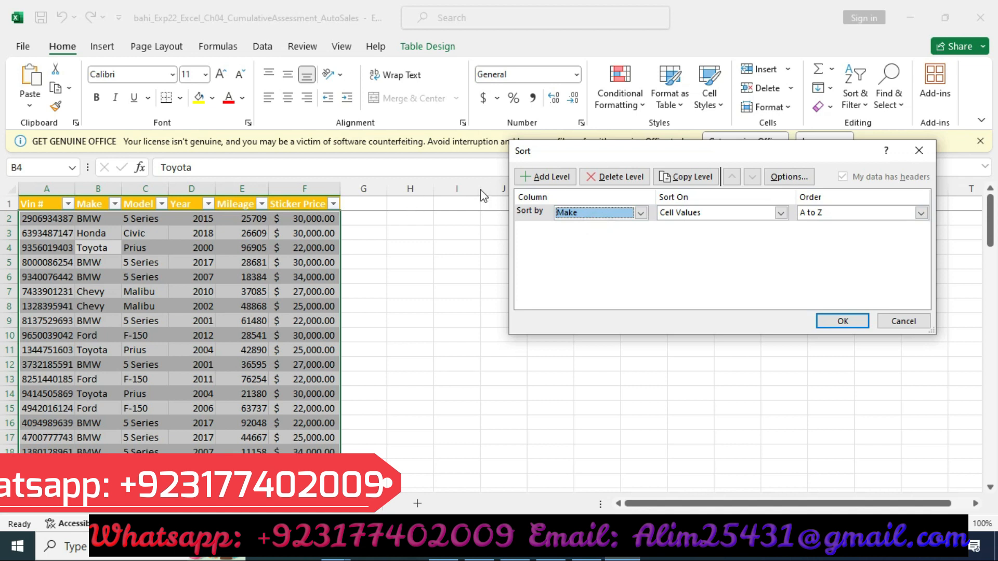
# Step: Add a second sort level by Year, Smallest to Largest
pyautogui.click(557, 179)
pyautogui.click(577, 547)
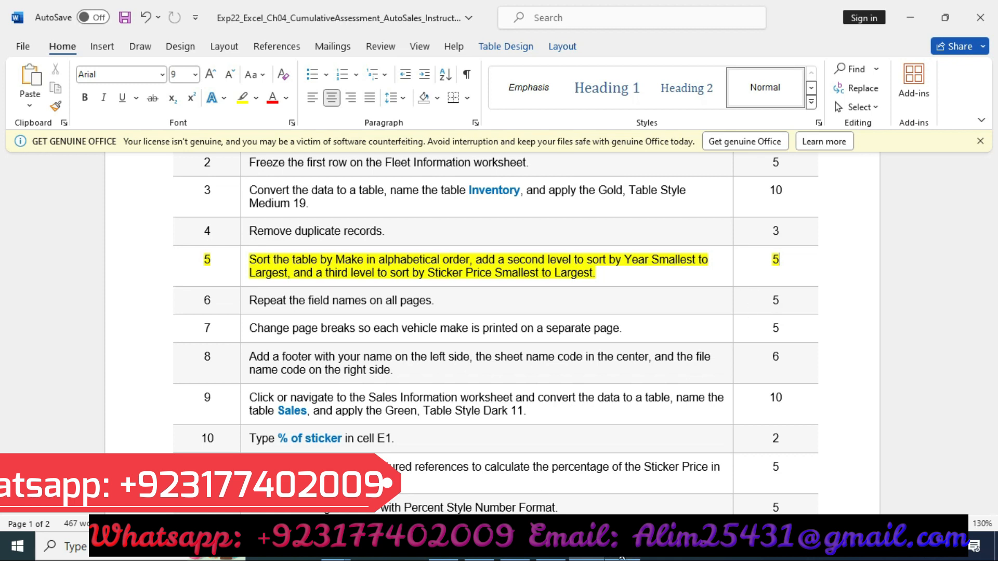
pyautogui.click(622, 547)
pyautogui.click(641, 230)
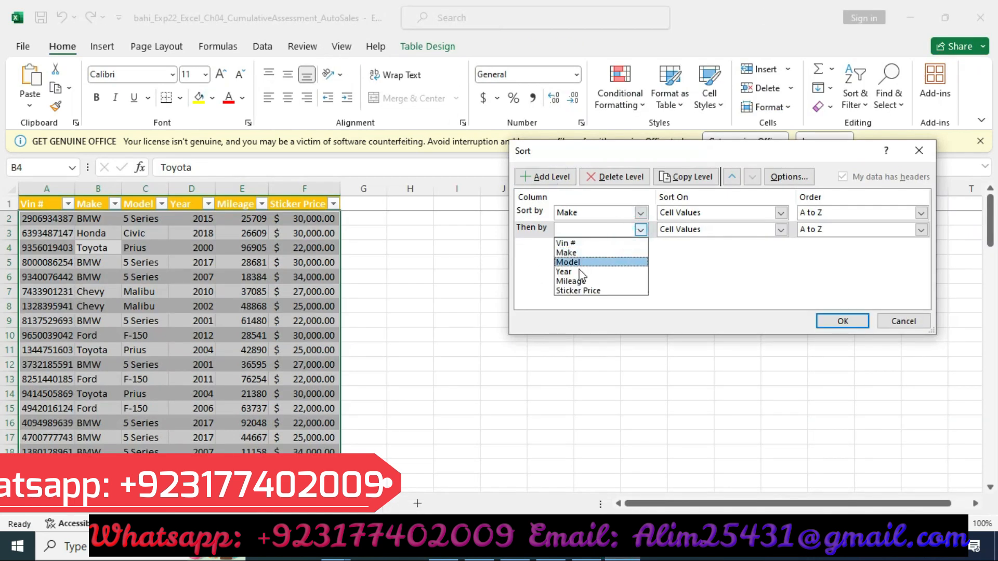
pyautogui.click(577, 273)
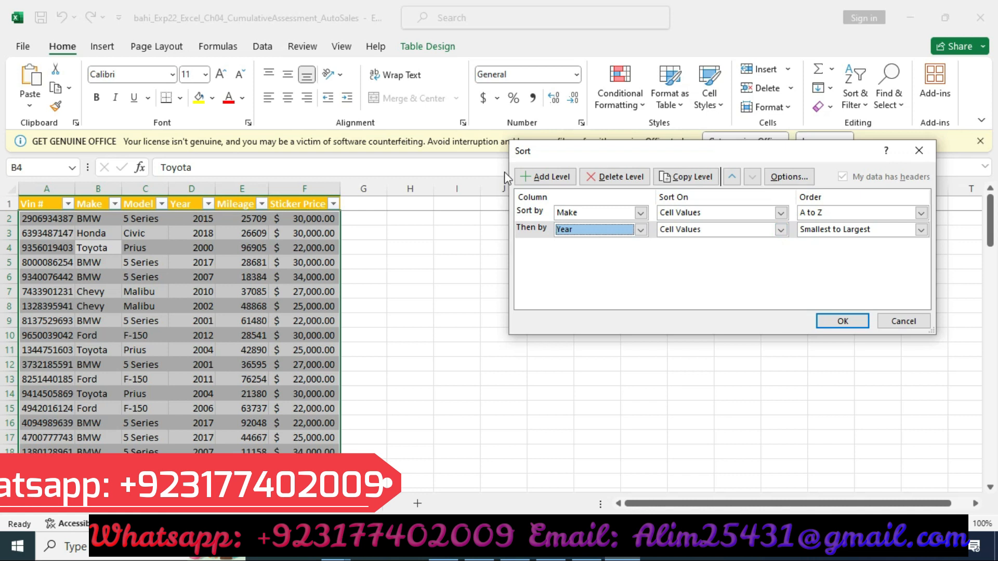
# Step: Add a third sort level by Sticker Price and apply the sort
pyautogui.click(541, 176)
pyautogui.click(585, 556)
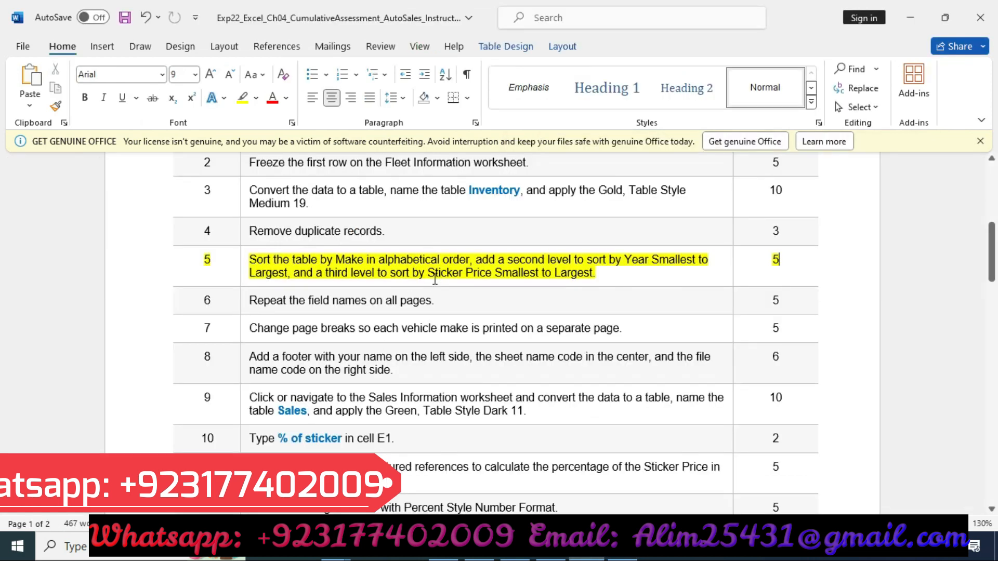
pyautogui.click(622, 555)
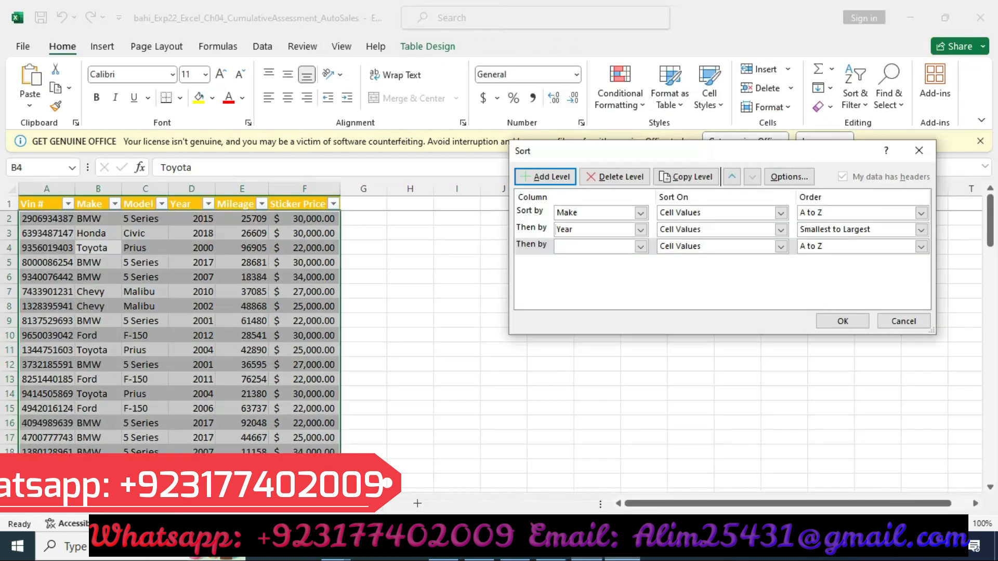
pyautogui.click(641, 246)
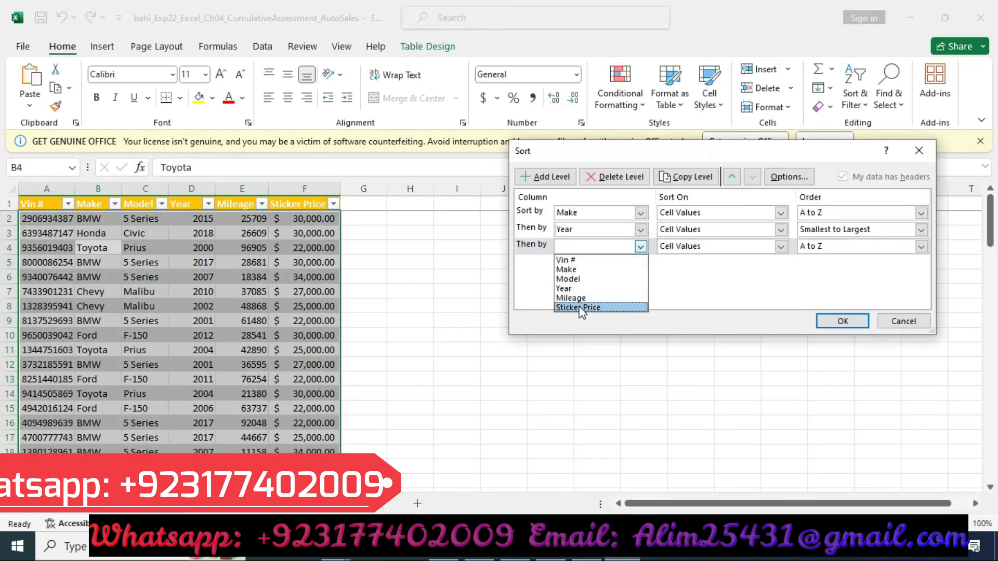
pyautogui.click(579, 308)
pyautogui.click(846, 320)
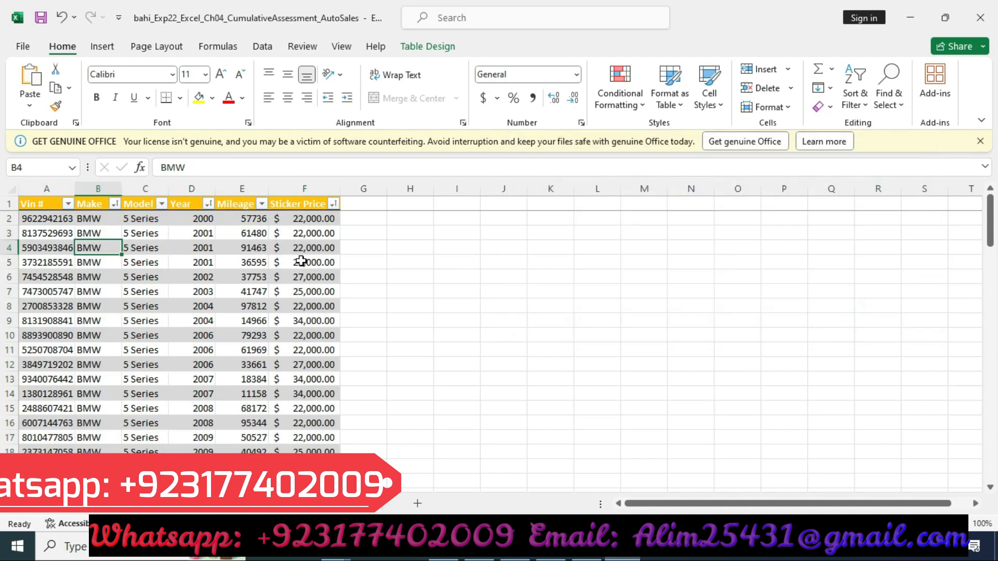
# Step: Remove the yellow highlight from step 5's row in the instructions document
pyautogui.click(598, 556)
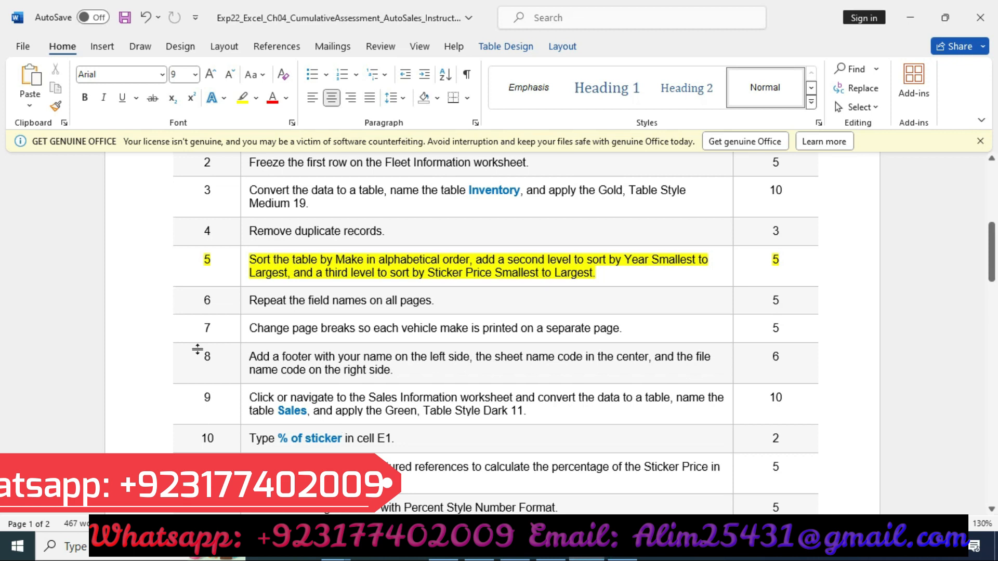
pyautogui.click(146, 274)
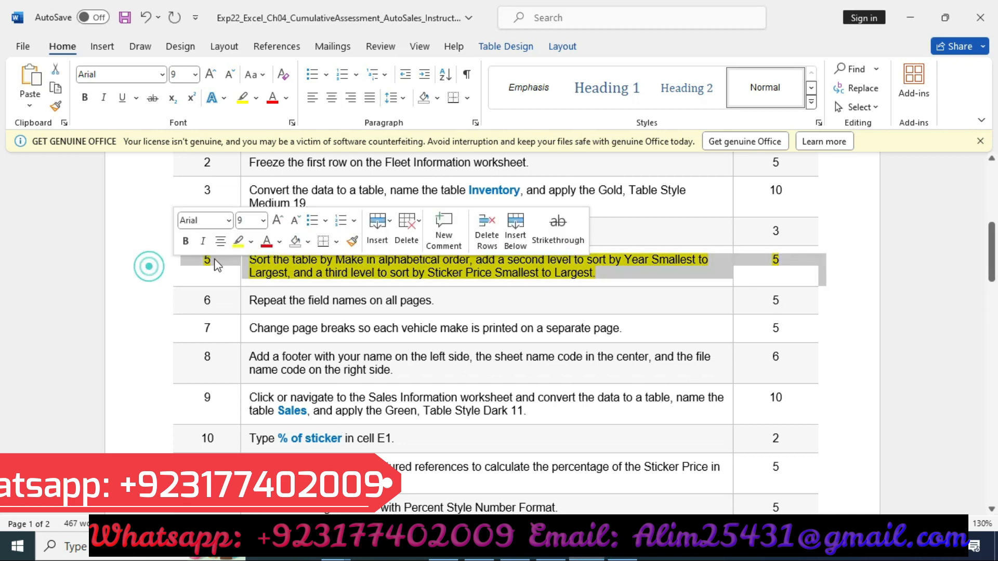
pyautogui.click(238, 241)
# Step: Highlight step 6's row in the instructions table in yellow
pyautogui.click(140, 307)
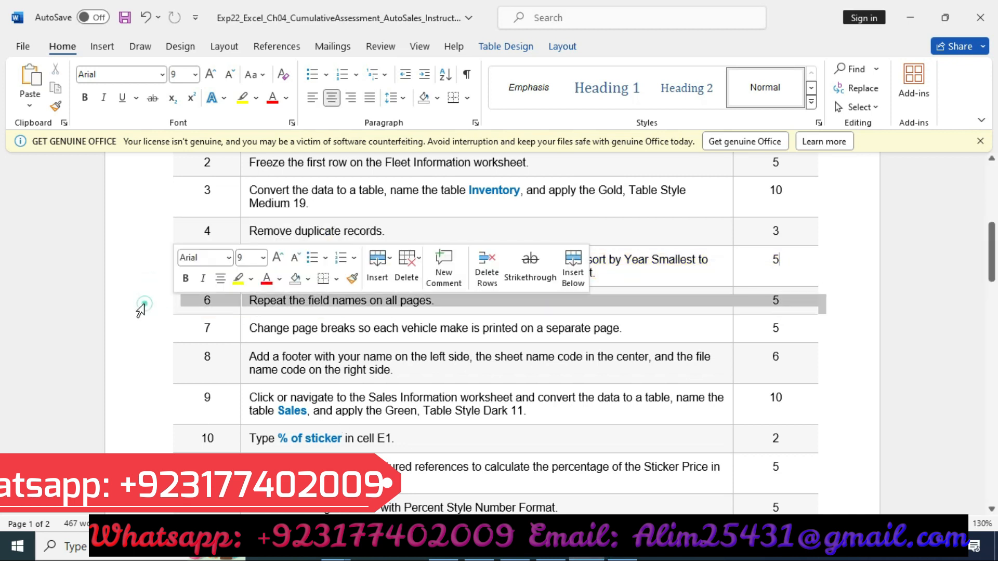
pyautogui.click(235, 277)
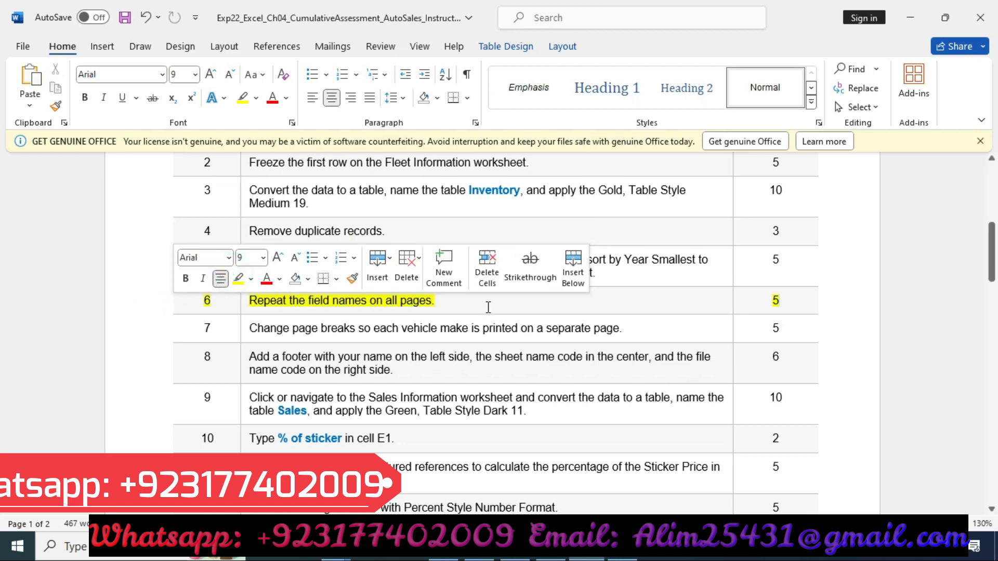
pyautogui.scroll(-1, 488, 307)
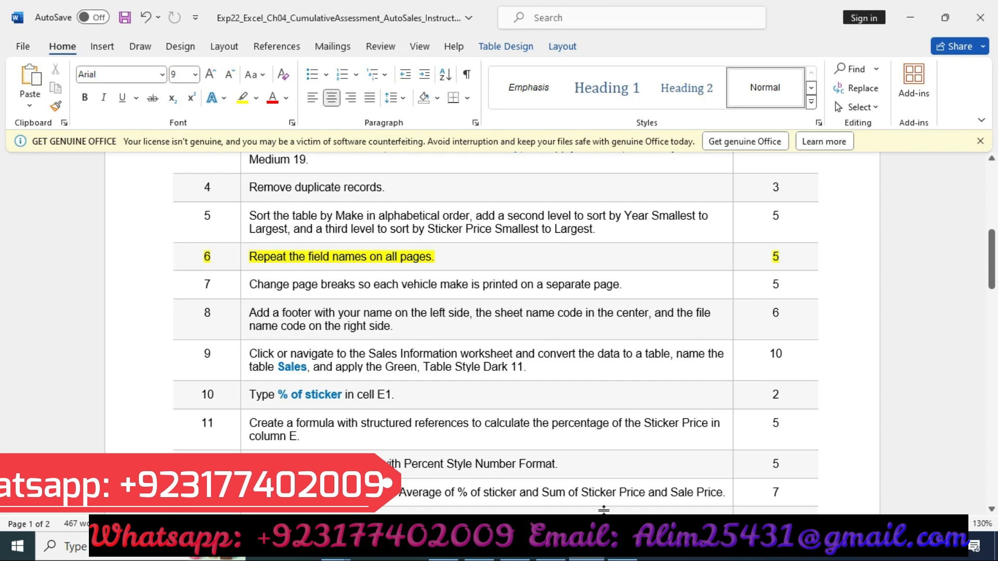
# Step: Set the print titles so row 1 ($1:$1) repeats at the top of every printed page
pyautogui.click(621, 548)
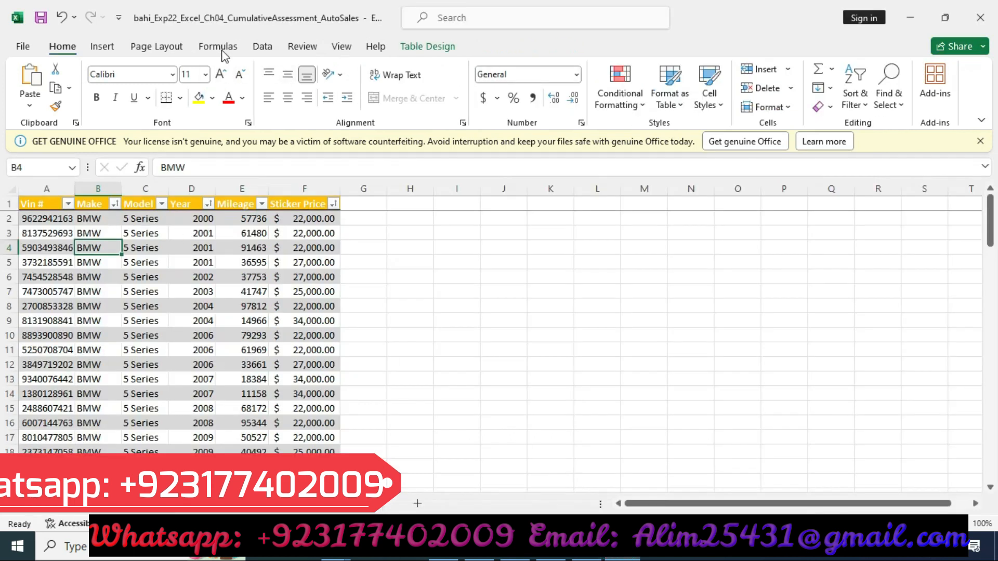
pyautogui.click(161, 51)
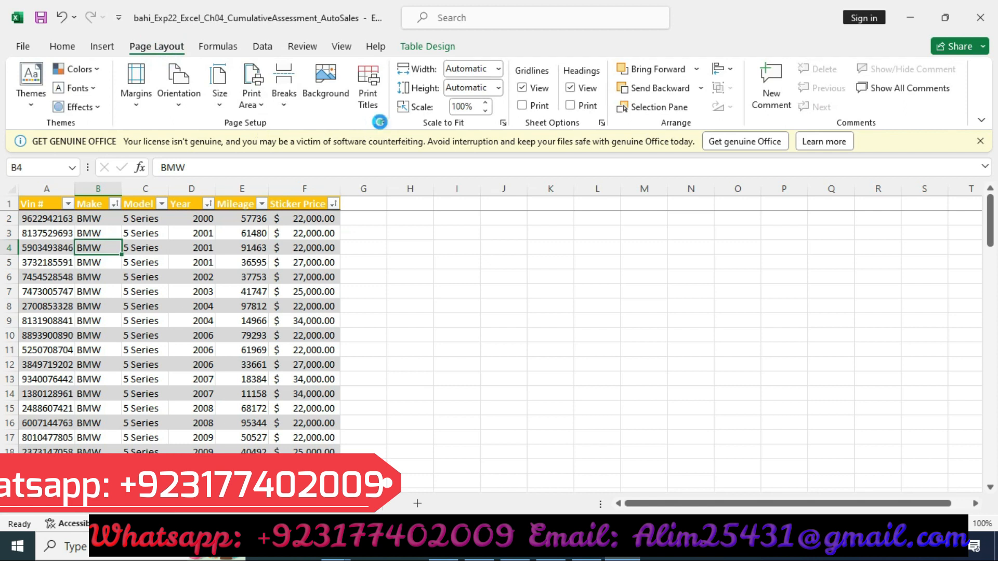
pyautogui.click(384, 123)
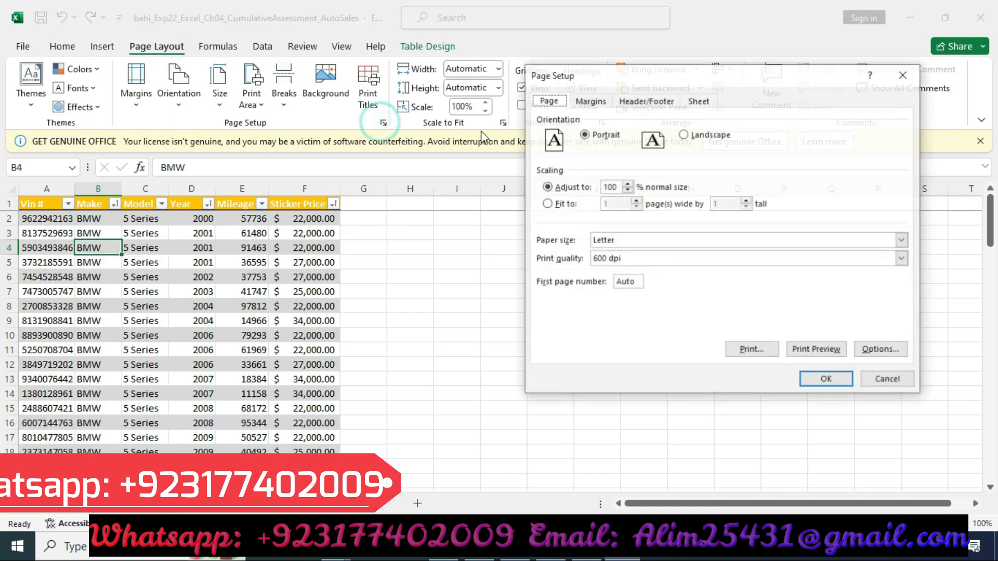
pyautogui.click(603, 102)
pyautogui.click(548, 100)
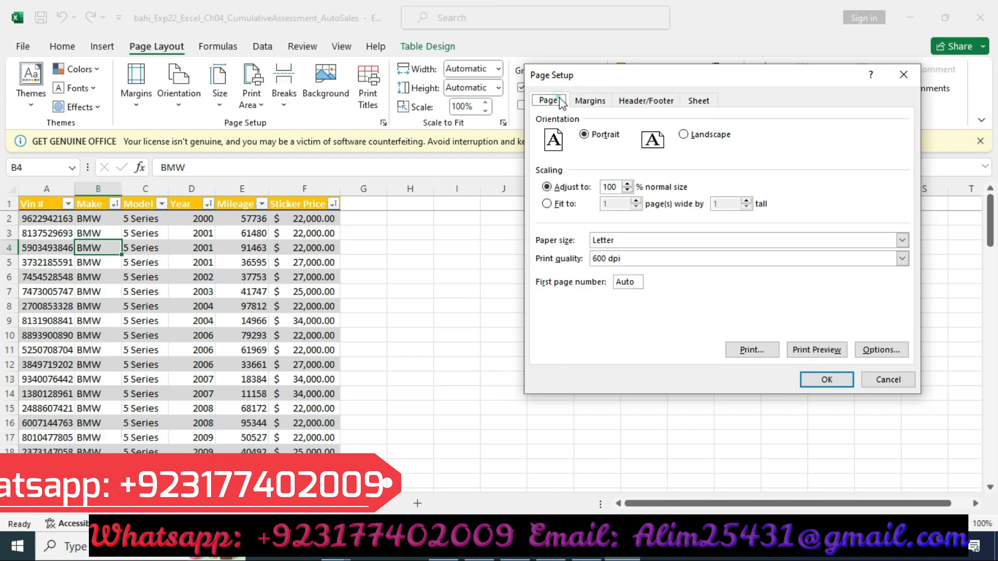
pyautogui.click(589, 101)
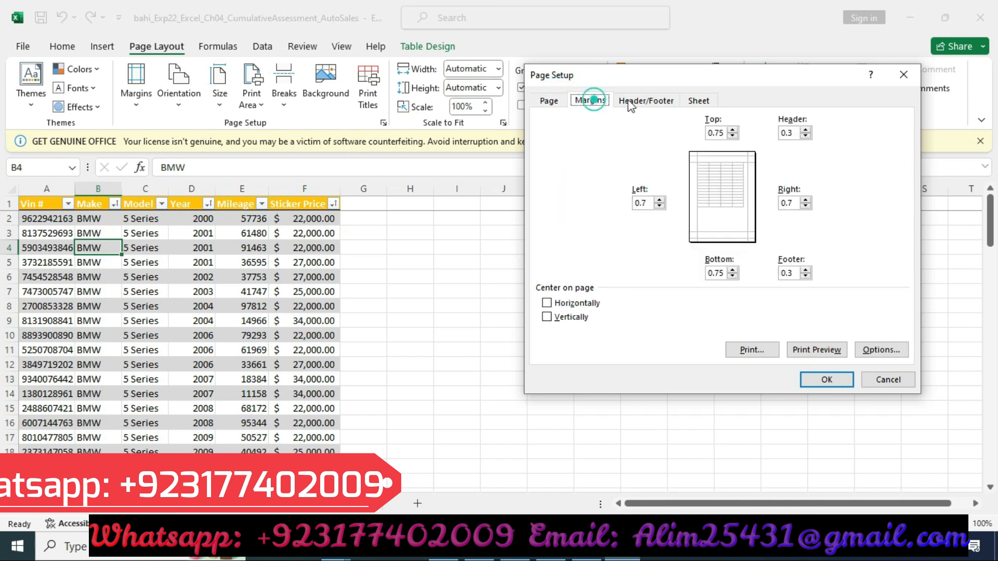
pyautogui.click(630, 100)
pyautogui.click(703, 100)
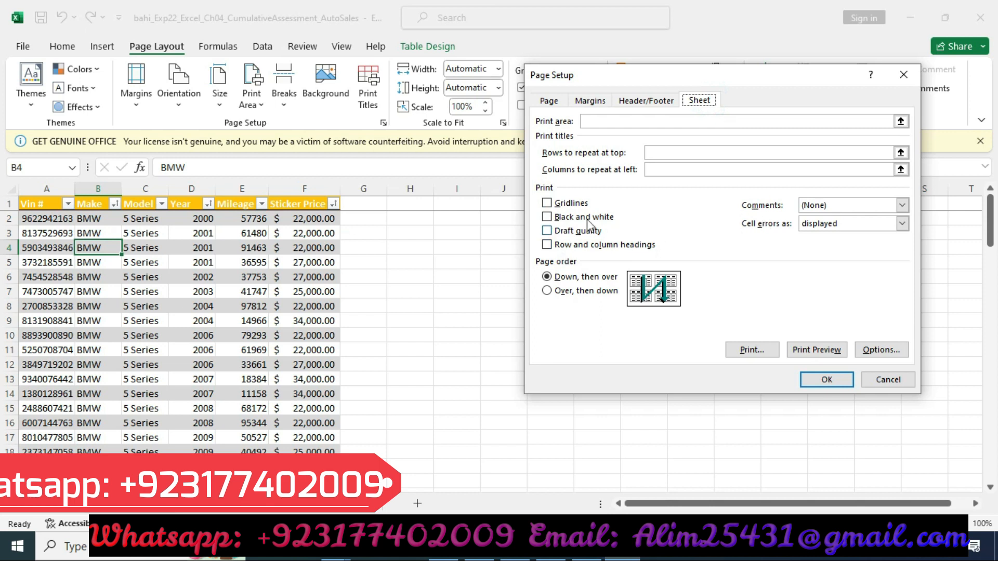
pyautogui.click(665, 150)
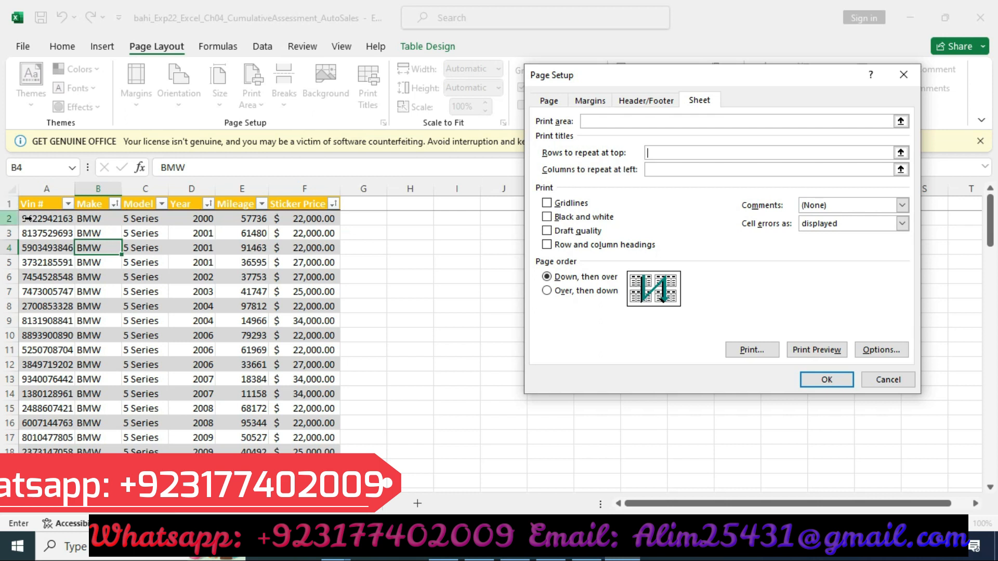
pyautogui.click(10, 204)
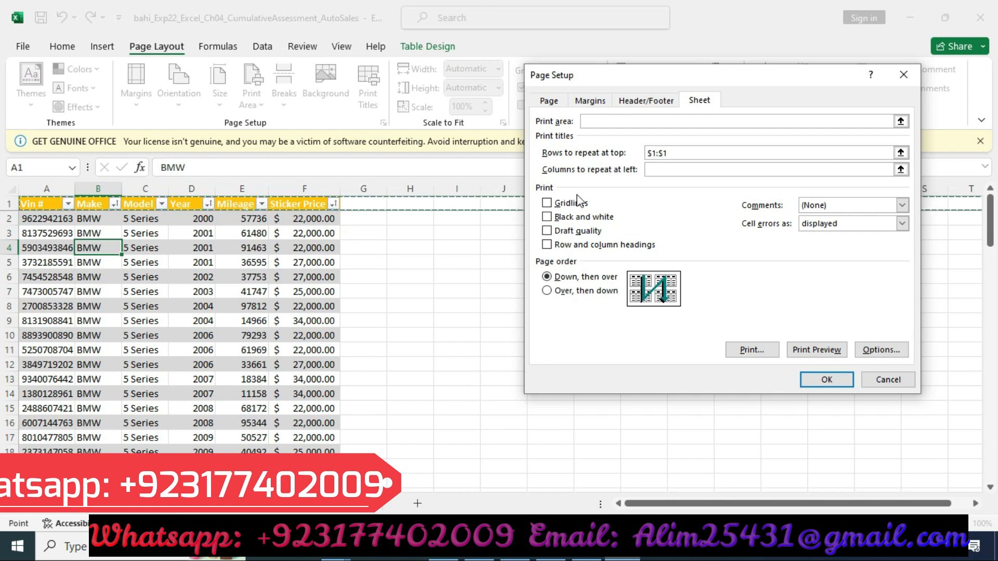
pyautogui.click(591, 556)
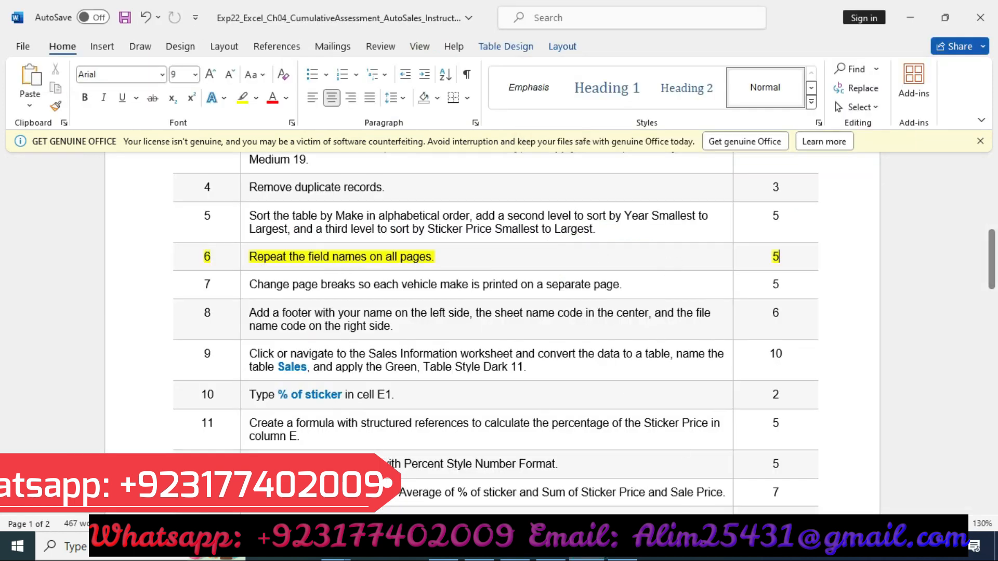
pyautogui.click(622, 555)
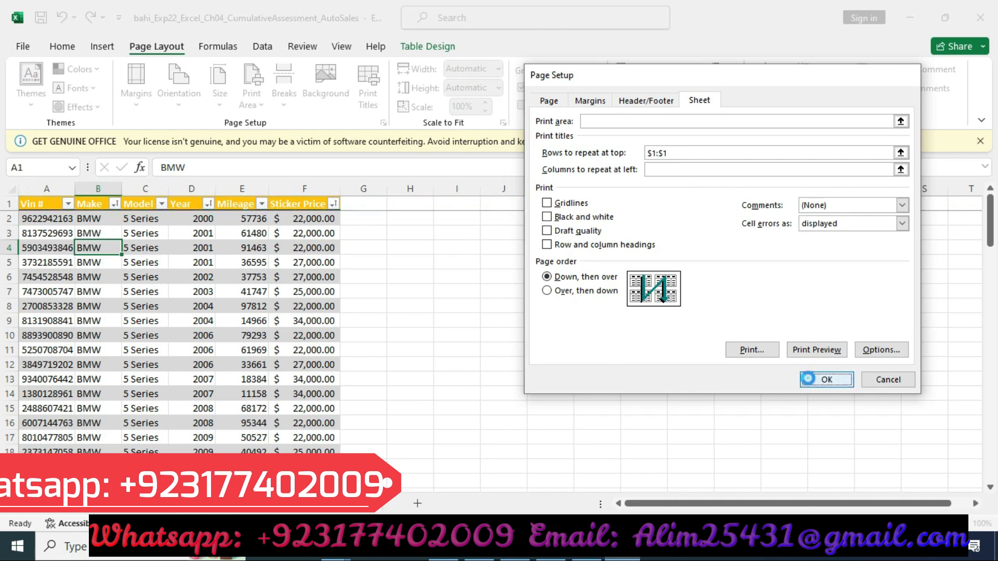
pyautogui.click(826, 380)
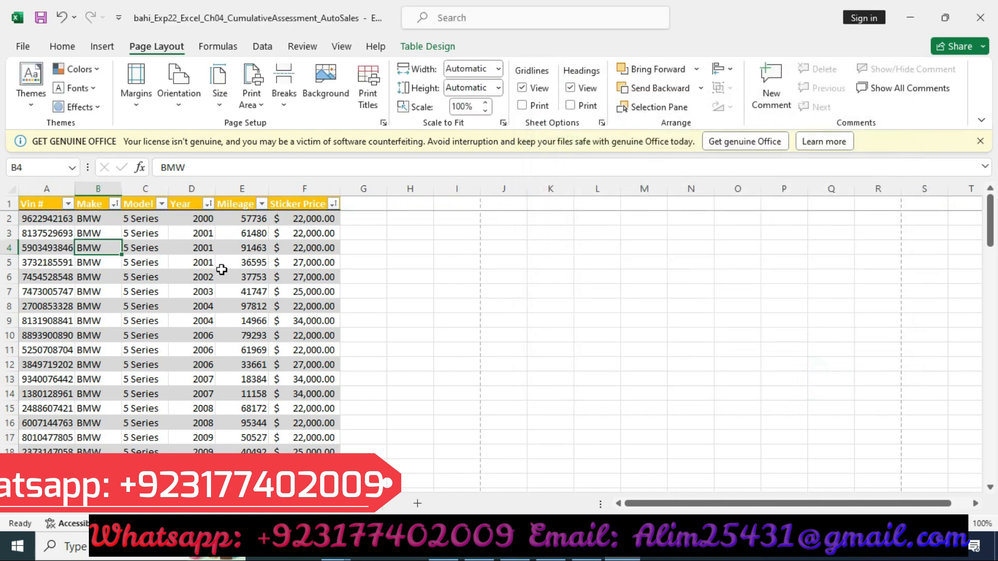
# Step: Move the yellow highlight from step 6's row to step 7's row in the instructions document
pyautogui.click(599, 546)
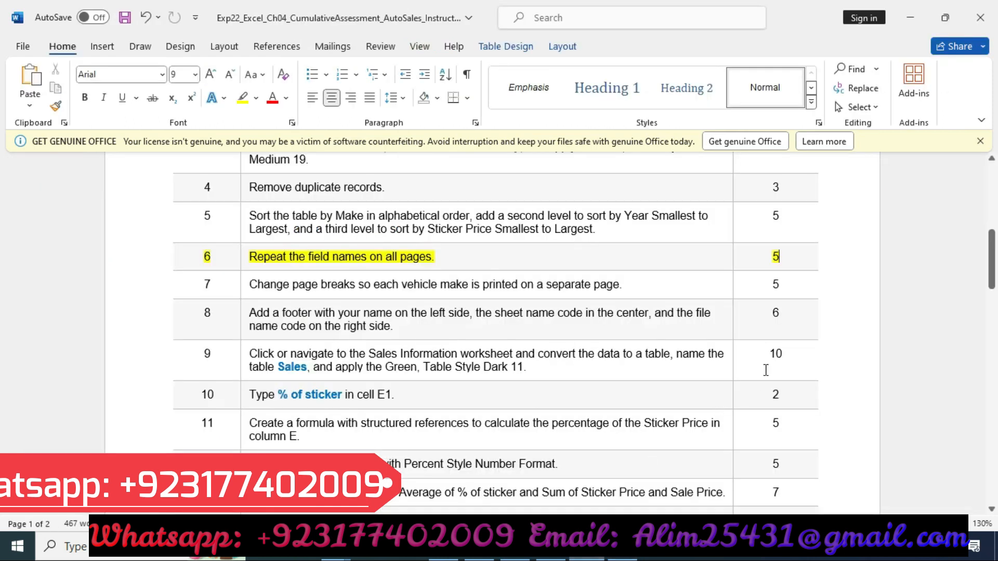
pyautogui.click(139, 256)
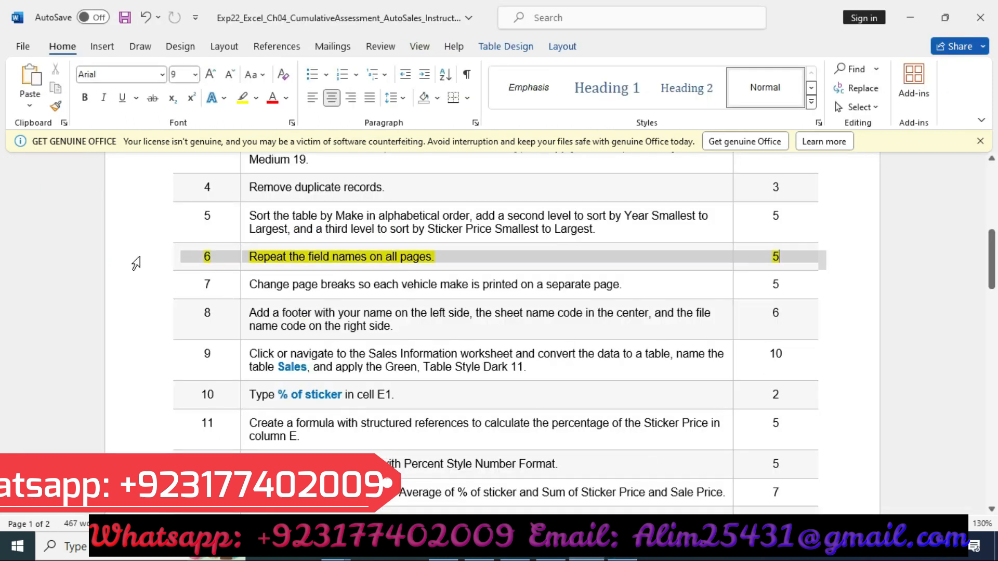
pyautogui.click(232, 239)
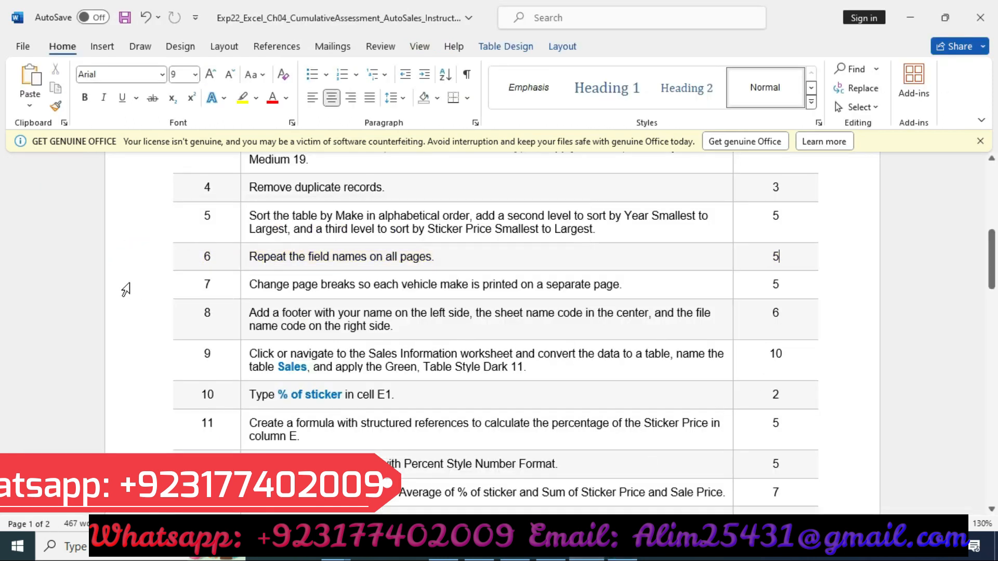
pyautogui.click(129, 283)
pyautogui.click(239, 256)
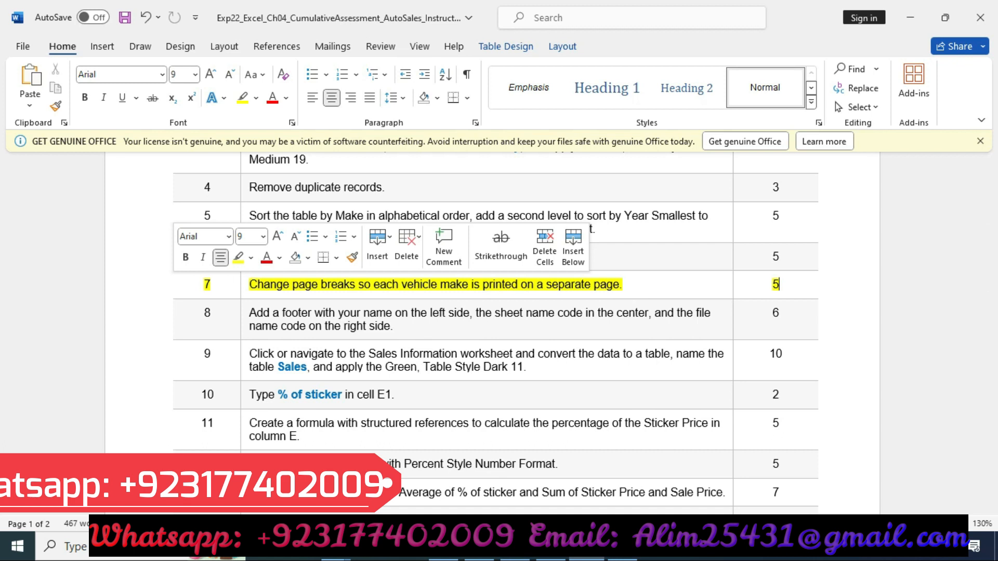
# Step: Try to remove the page break at the selected cell of the Inventory sheet
pyautogui.hotkey('alt', 'Tab')
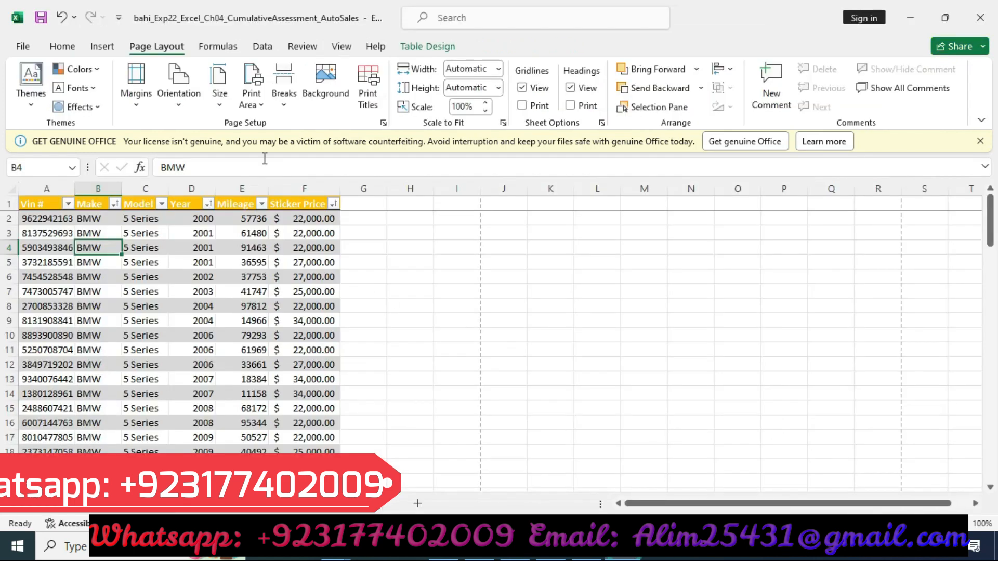
pyautogui.click(253, 102)
pyautogui.click(219, 96)
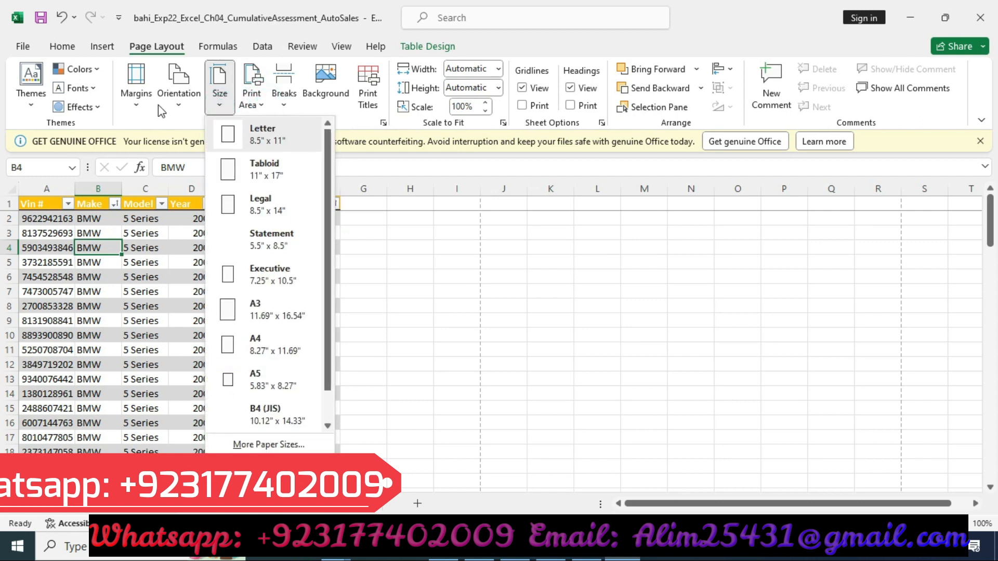
pyautogui.click(286, 101)
pyautogui.click(284, 96)
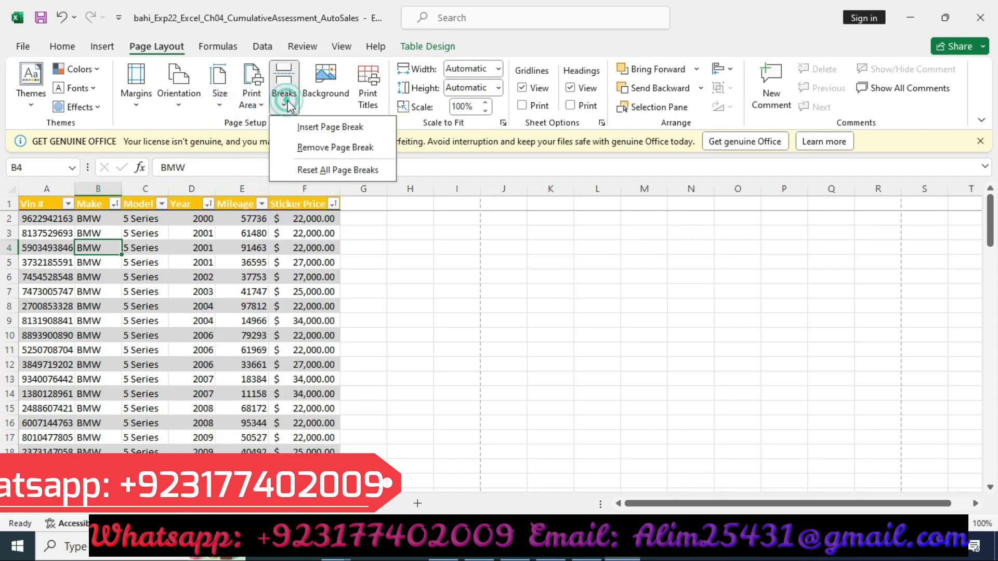
pyautogui.click(319, 129)
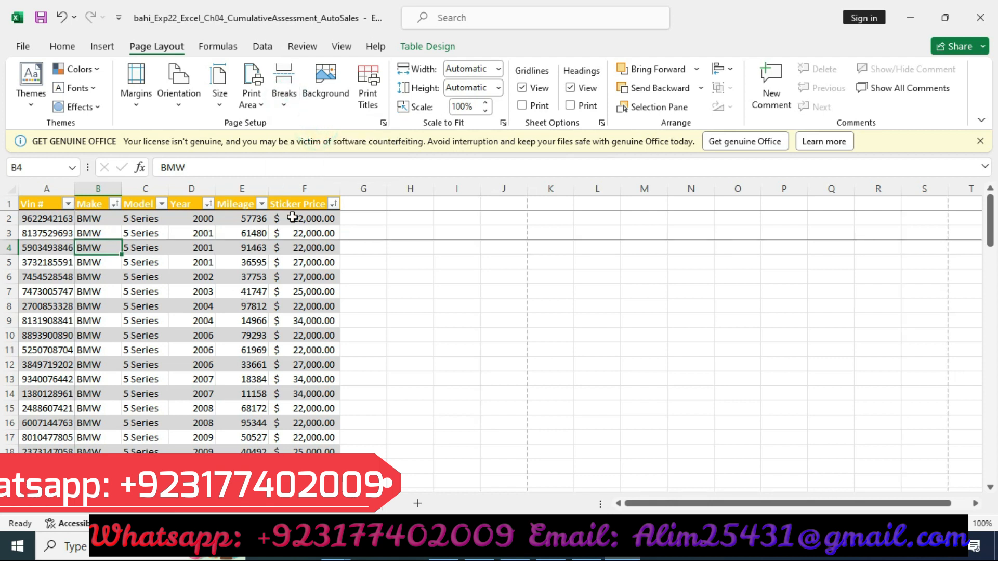
# Step: Scroll through the Inventory table to examine where each vehicle make begins and where page breaks fall
pyautogui.scroll(-1, 376, 248)
pyautogui.scroll(-6, 270, 286)
pyautogui.scroll(-2, 275, 298)
pyautogui.scroll(9, 265, 307)
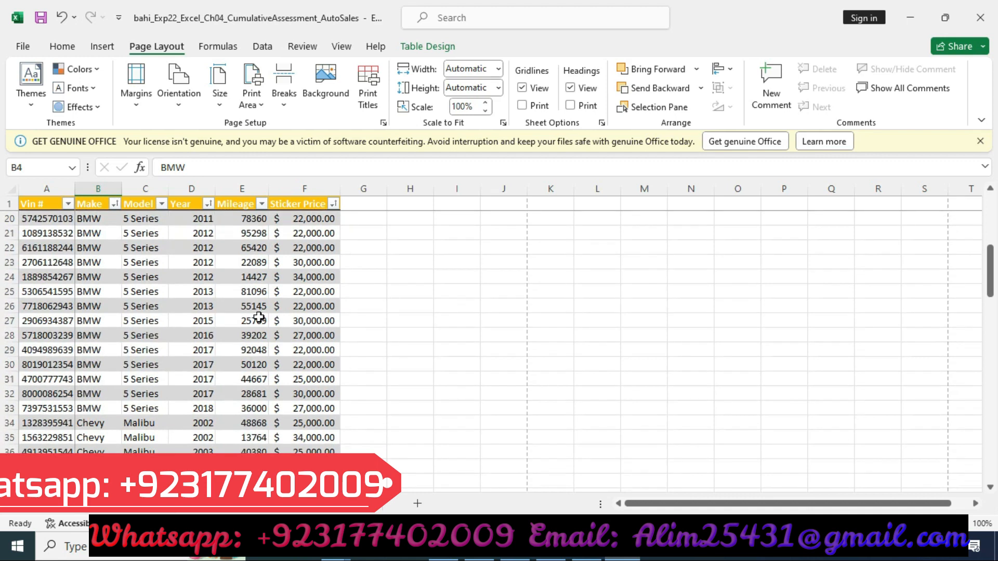
pyautogui.scroll(-13, 260, 312)
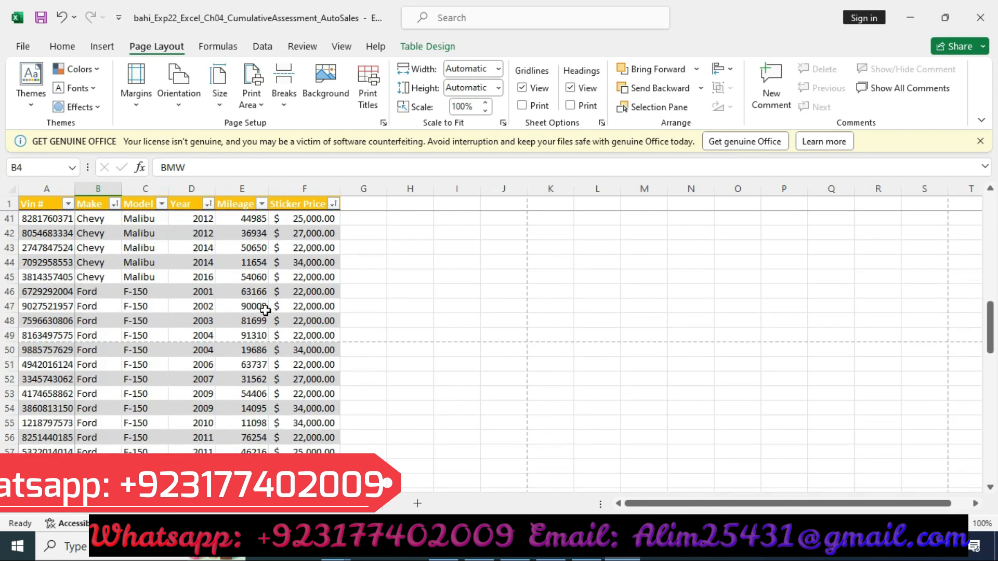
pyautogui.scroll(-1, 265, 311)
pyautogui.click(97, 294)
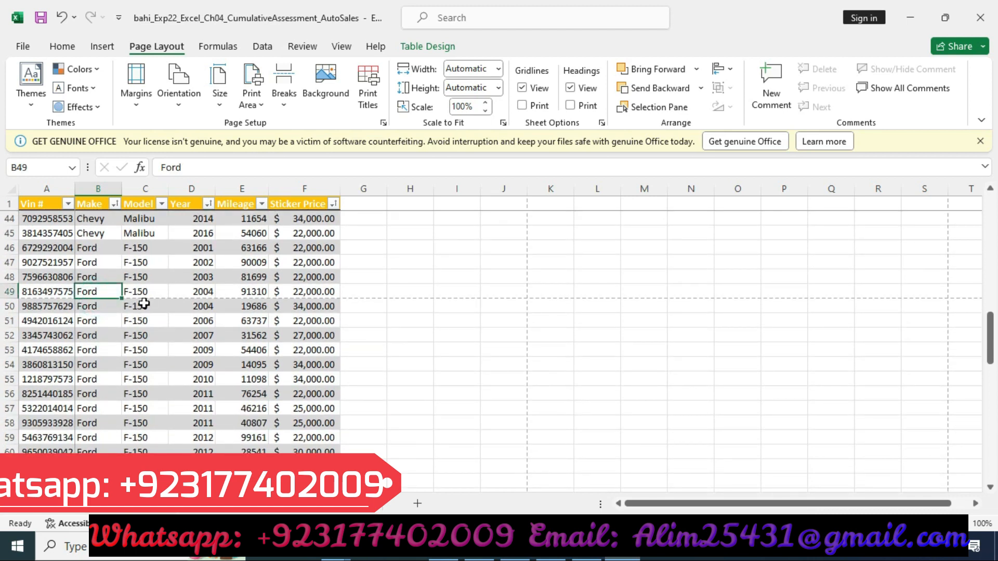
pyautogui.click(143, 304)
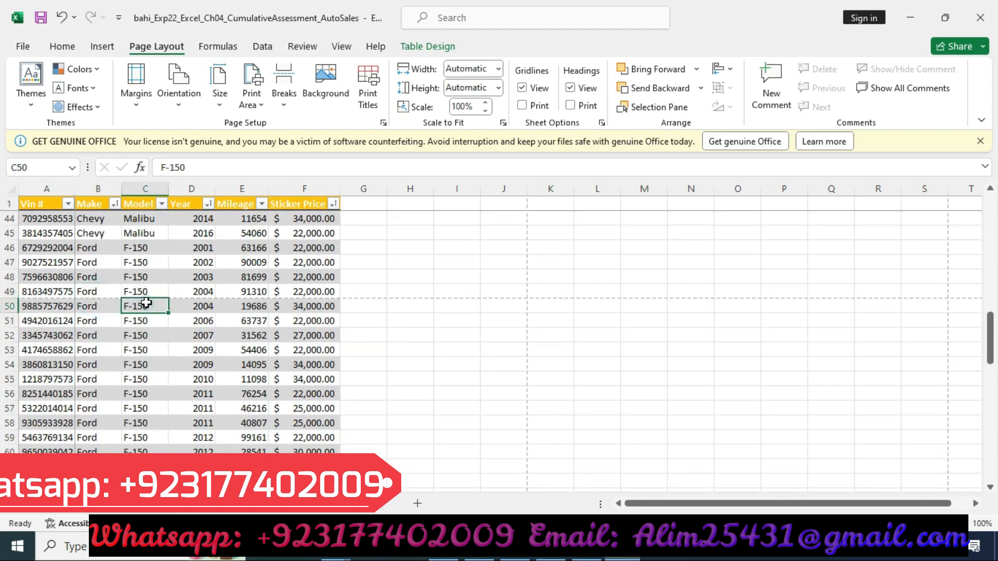
pyautogui.click(103, 300)
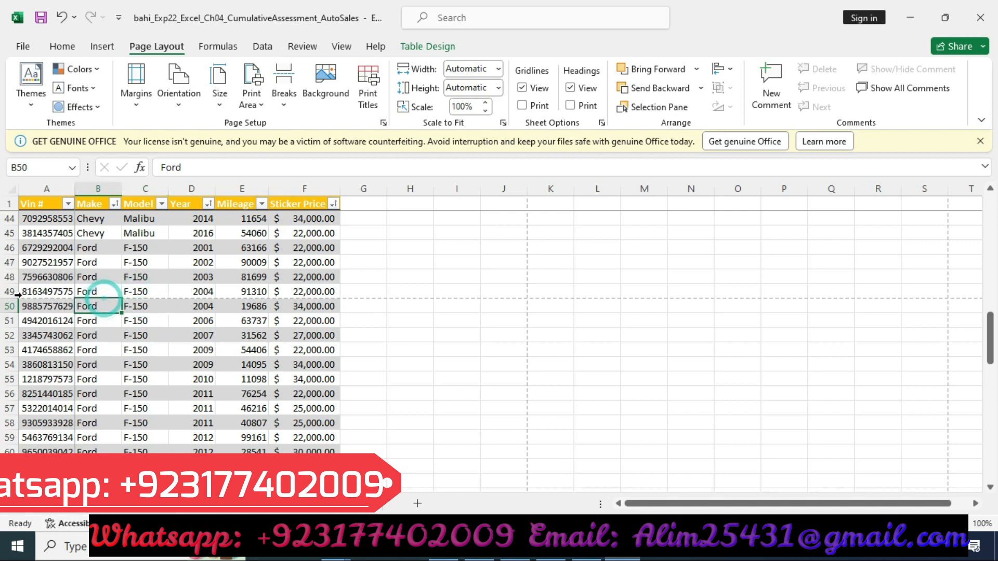
pyautogui.moveTo(19, 298)
pyautogui.mouseDown()
pyautogui.moveTo(35, 256)
pyautogui.moveTo(15, 300)
pyautogui.mouseUp()
pyautogui.scroll(3, 440, 345)
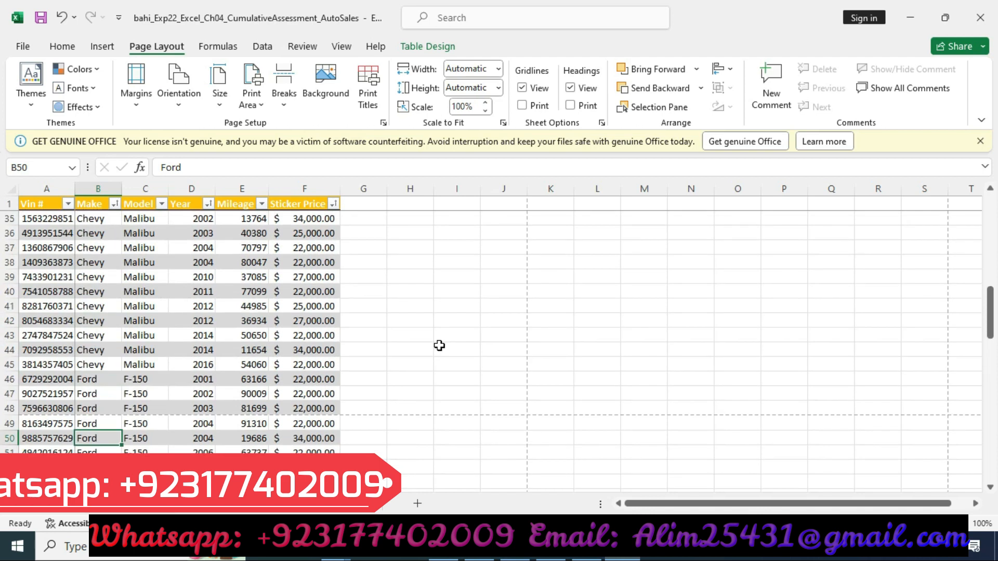
pyautogui.click(401, 407)
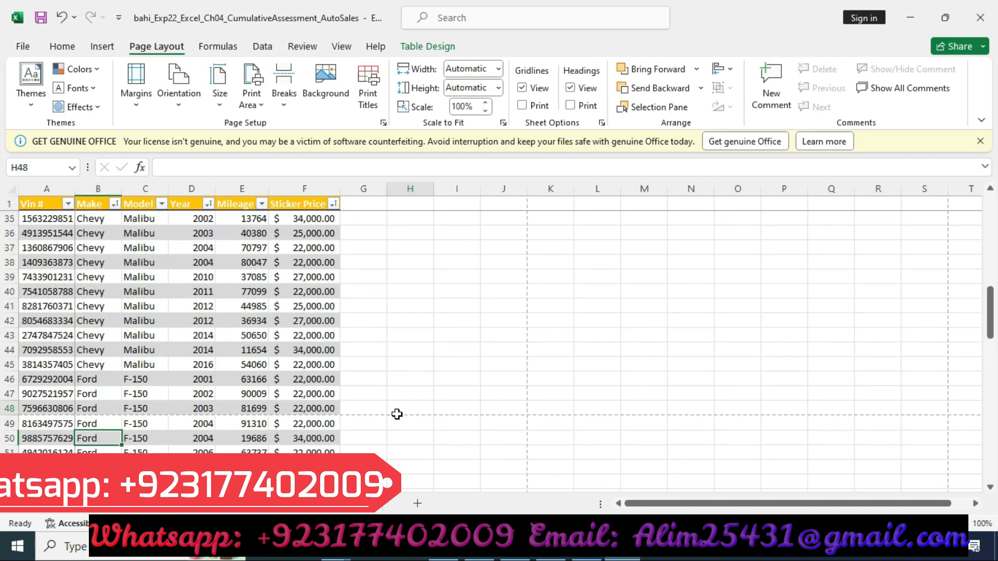
pyautogui.click(368, 418)
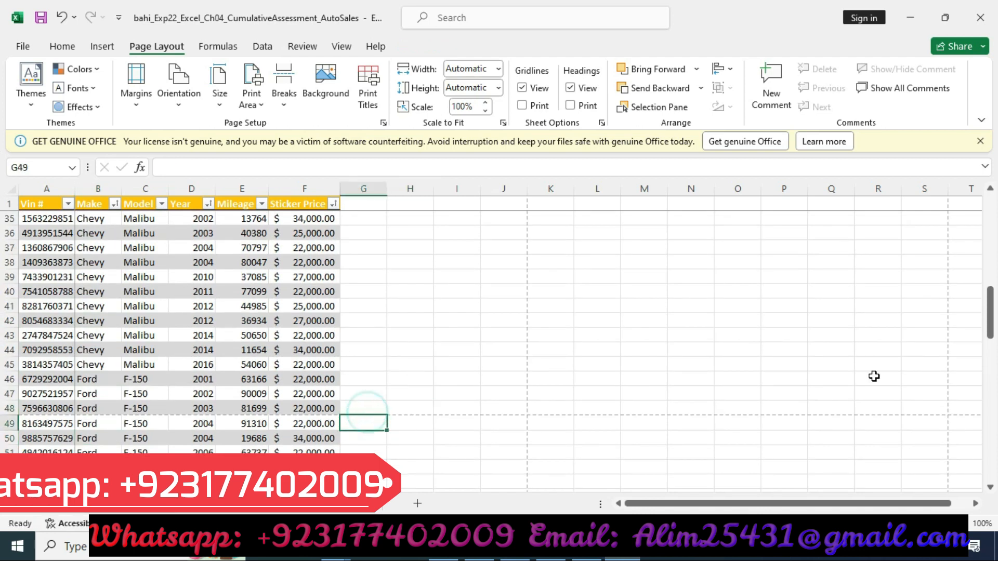
pyautogui.scroll(3, 407, 333)
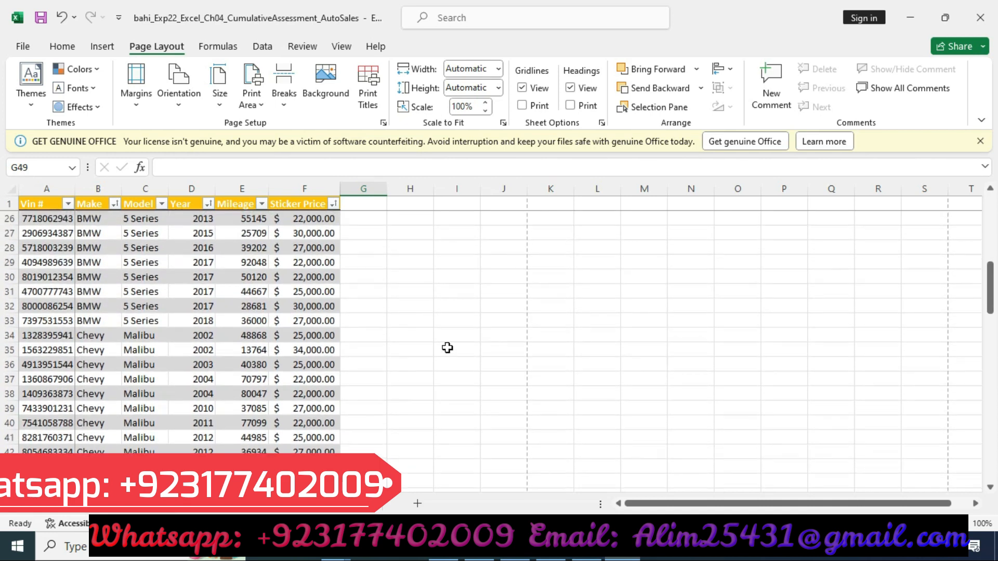
pyautogui.scroll(5, 447, 347)
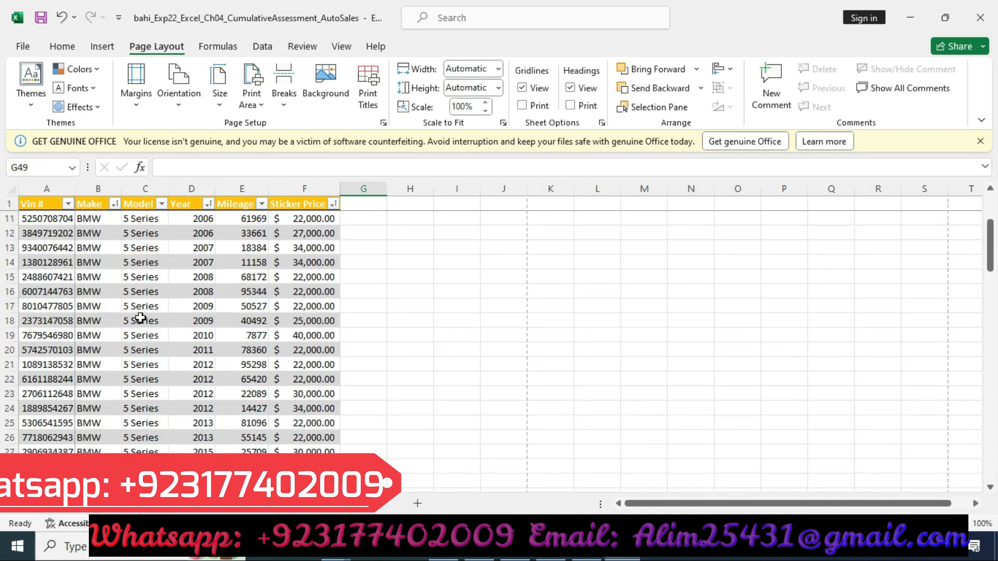
pyautogui.scroll(-3, 141, 319)
pyautogui.scroll(-4, 114, 451)
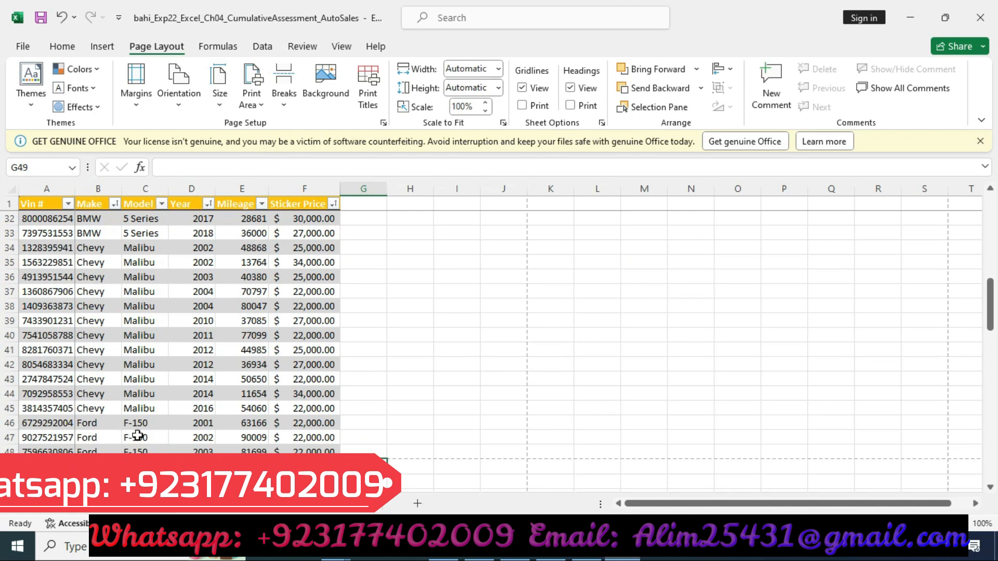
# Step: Reset all page breaks on the Inventory worksheet
pyautogui.click(140, 450)
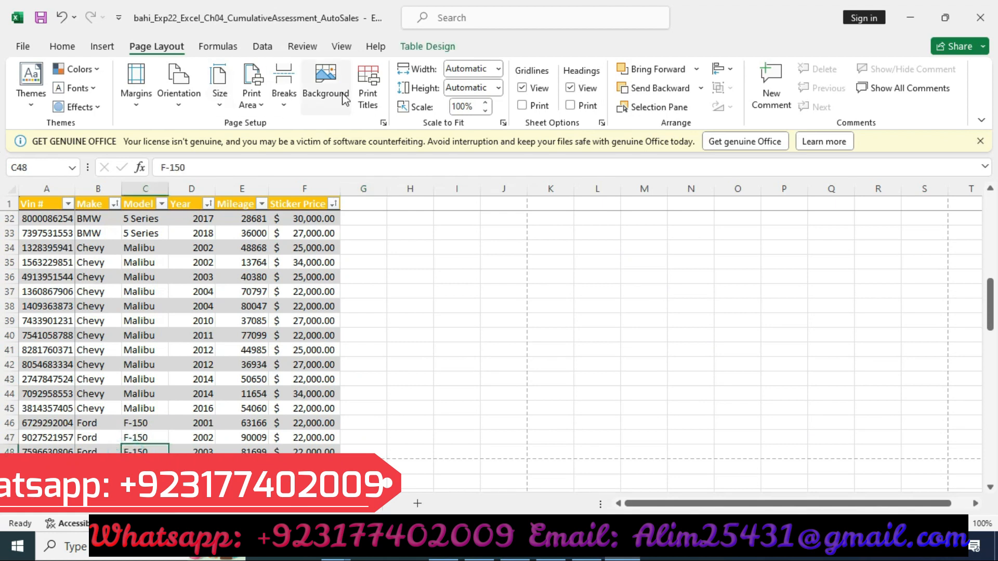
pyautogui.click(284, 96)
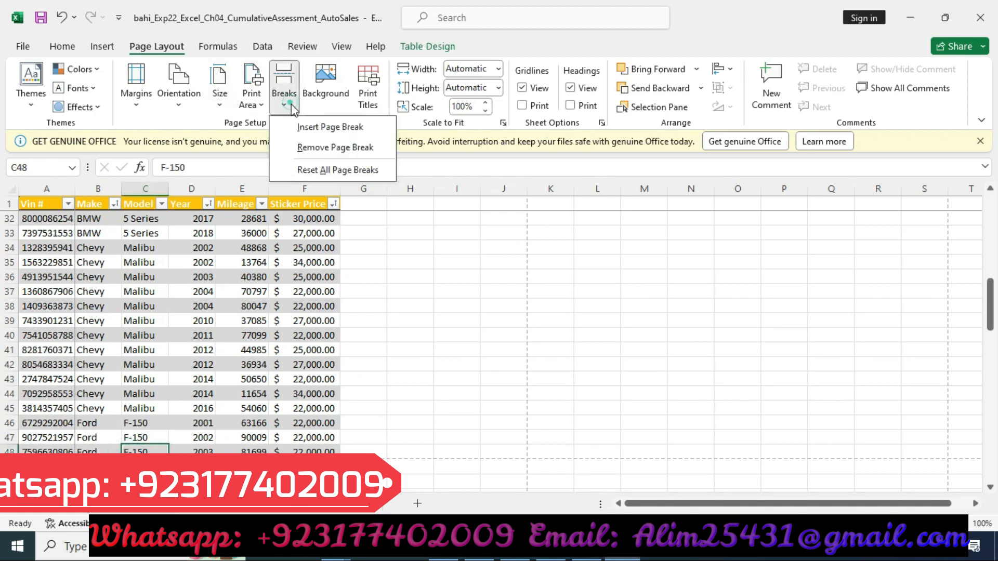
pyautogui.click(333, 170)
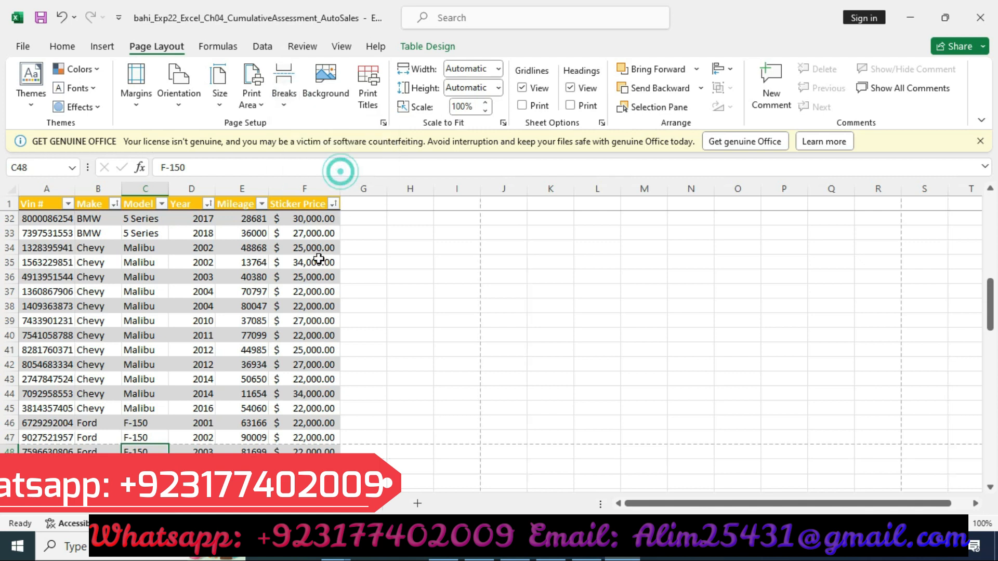
# Step: Insert a manual page break above row 48 of the Inventory table
pyautogui.click(114, 448)
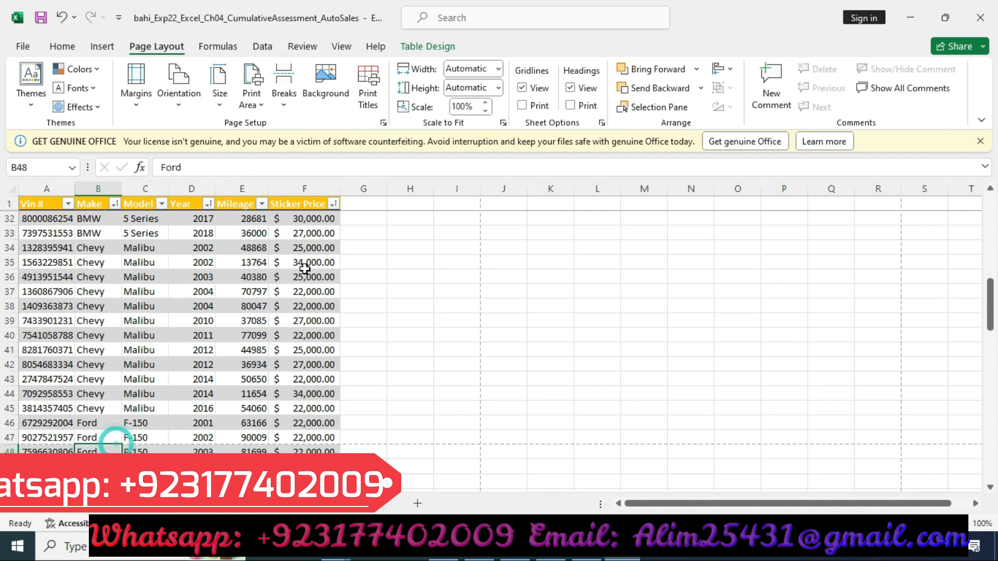
pyautogui.click(285, 102)
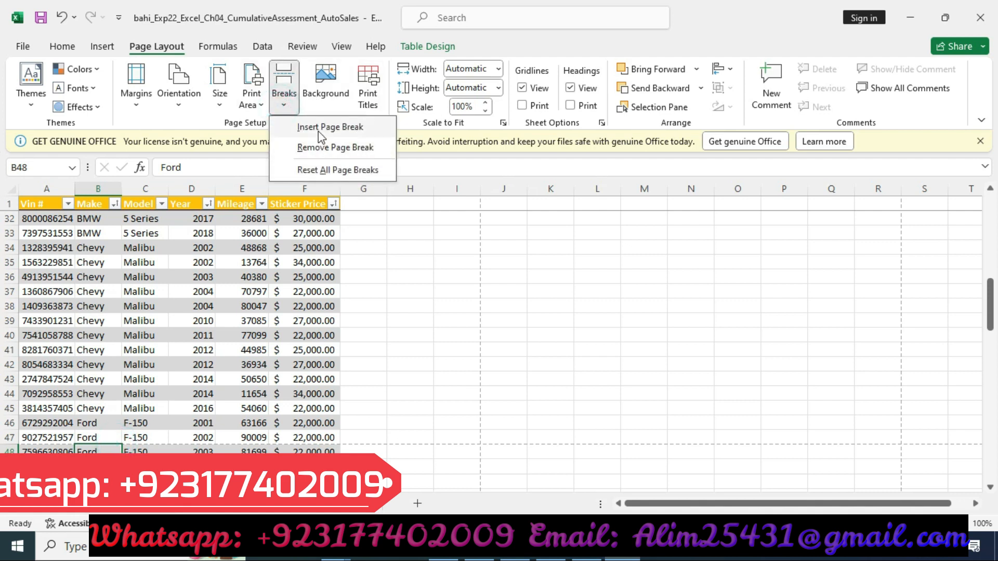
pyautogui.click(320, 134)
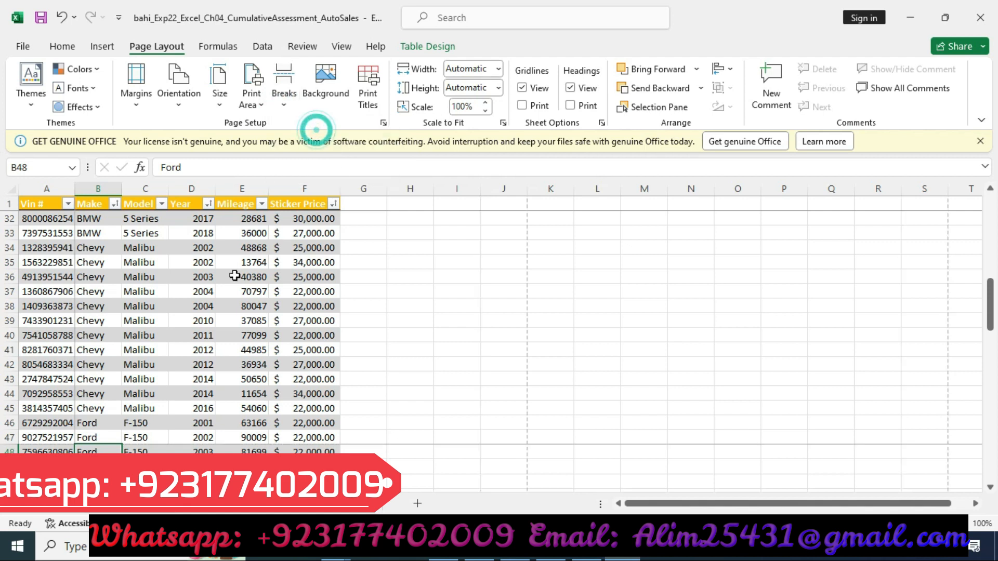
pyautogui.click(161, 446)
pyautogui.moveTo(161, 446); pyautogui.dragTo(156, 438)
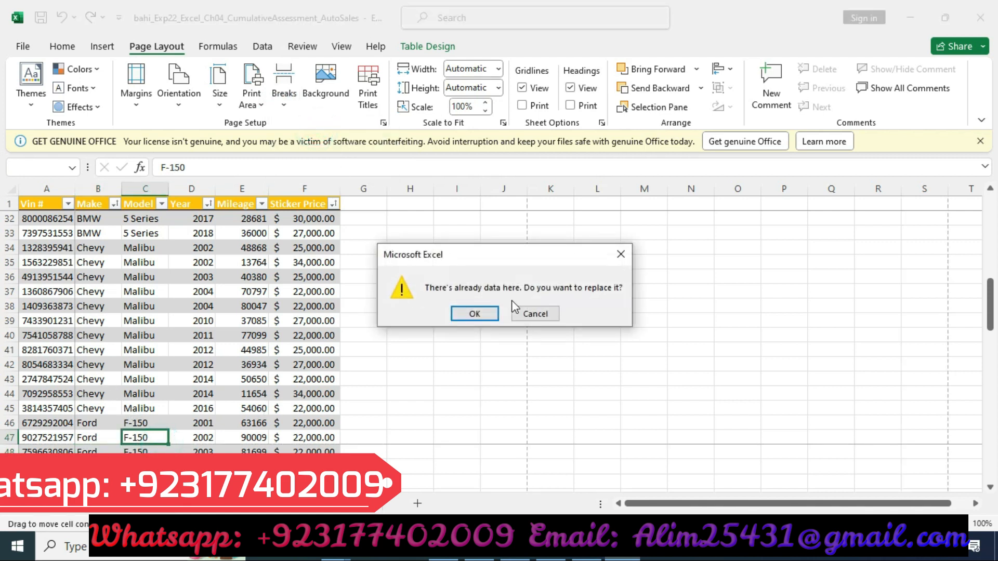
pyautogui.click(621, 255)
# Step: Move the yellow highlight from step 7's row to step 8's row in the instructions document
pyautogui.click(587, 549)
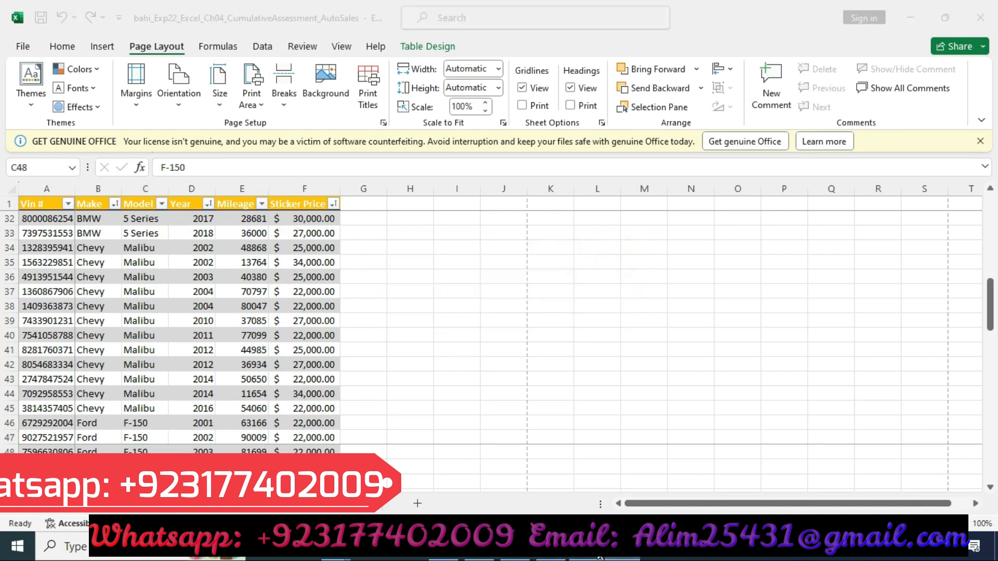
pyautogui.click(146, 286)
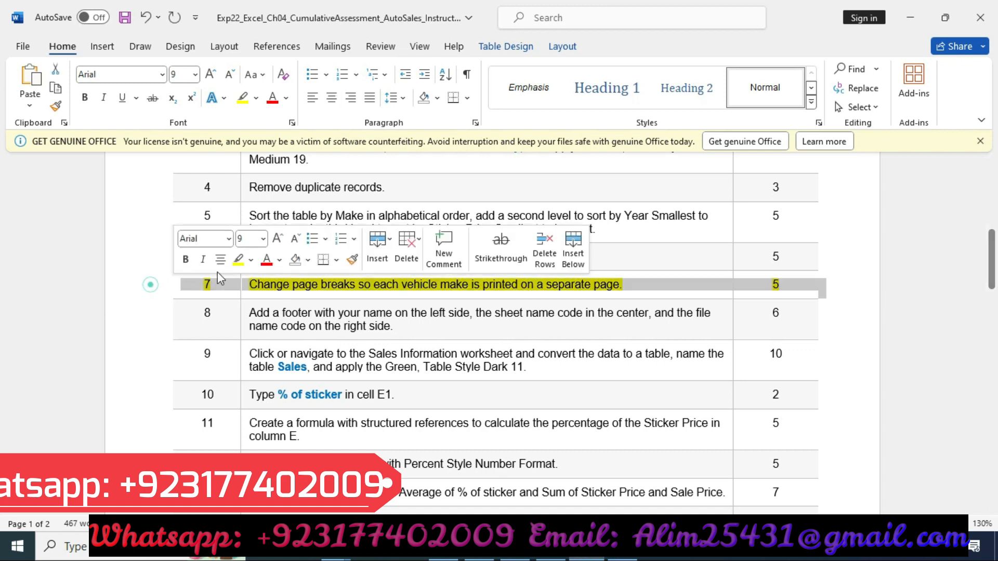
pyautogui.click(235, 258)
pyautogui.click(132, 318)
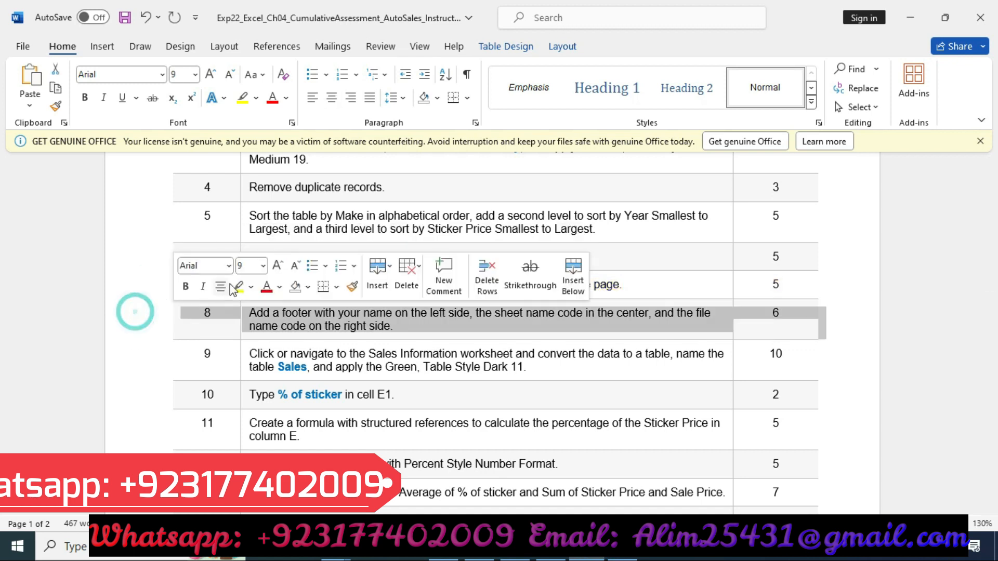
pyautogui.click(238, 287)
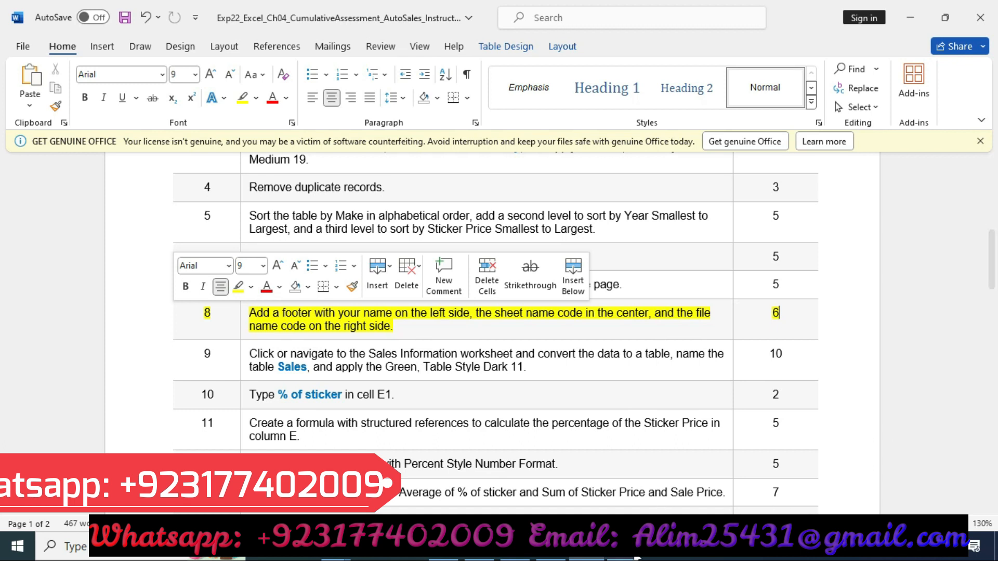
# Step: Add a custom footer with the file name code on the left and right and the sheet name code in the center
pyautogui.click(623, 548)
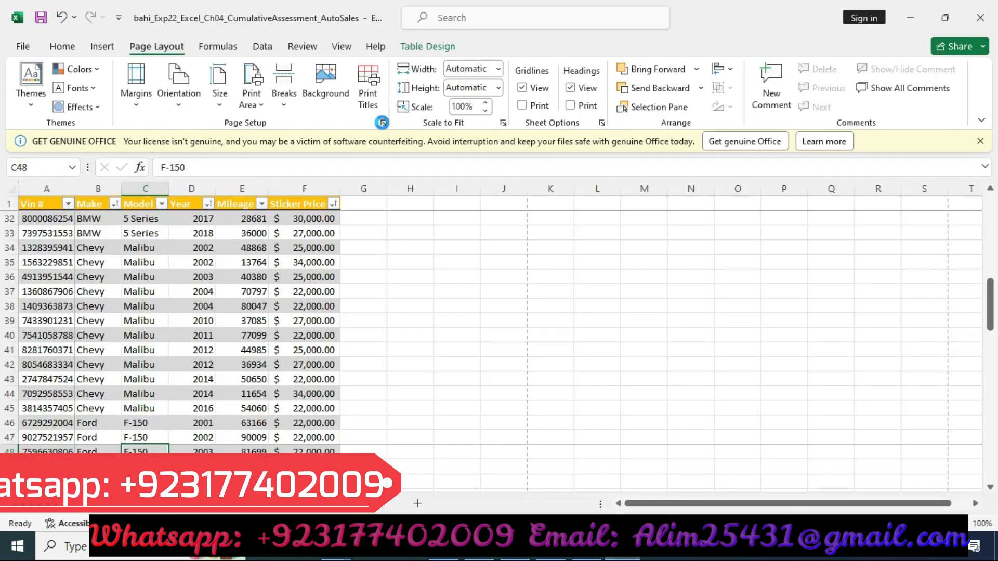
pyautogui.click(382, 123)
pyautogui.click(647, 100)
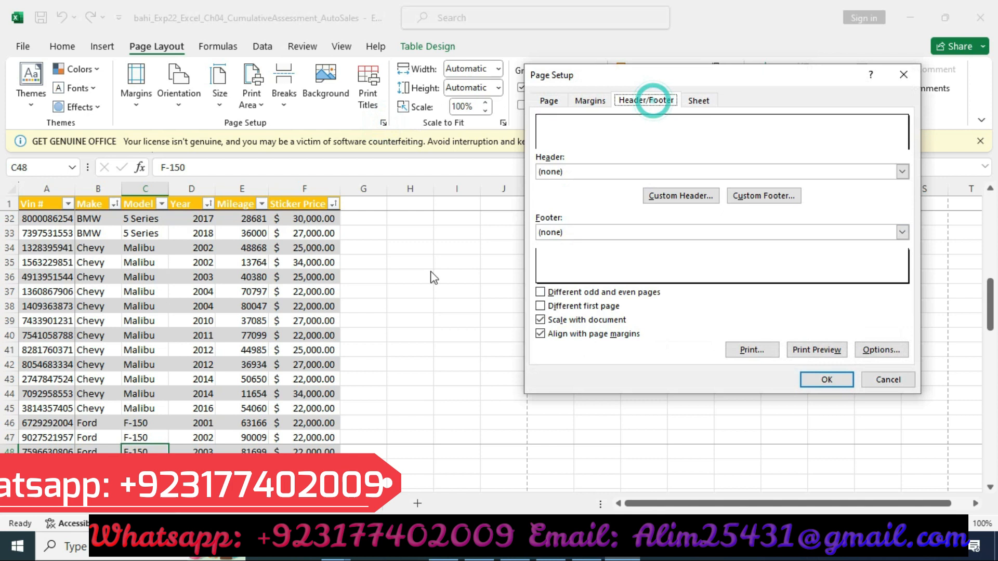
pyautogui.click(757, 196)
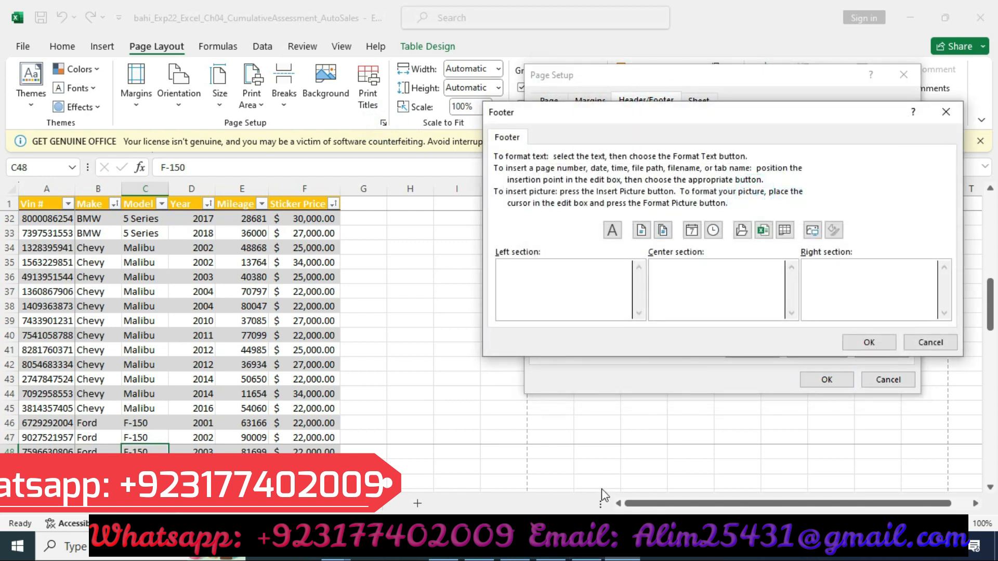
pyautogui.click(764, 233)
pyautogui.click(701, 298)
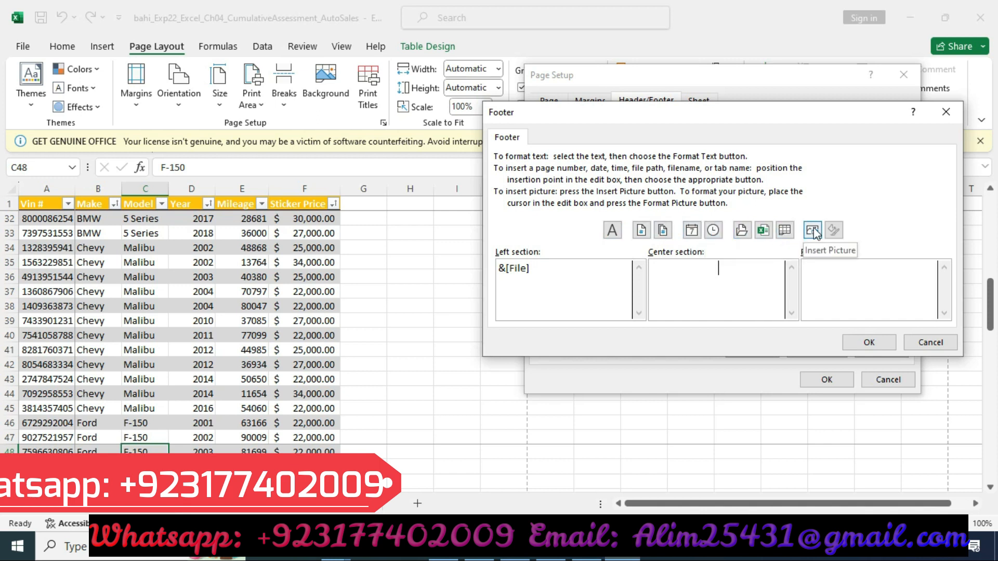
pyautogui.click(826, 273)
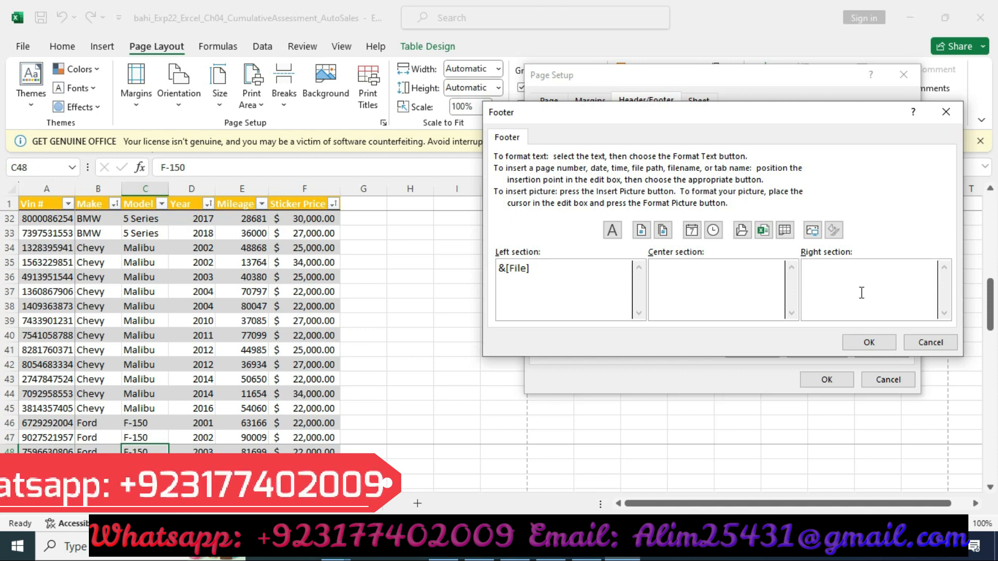
pyautogui.click(766, 234)
pyautogui.click(753, 281)
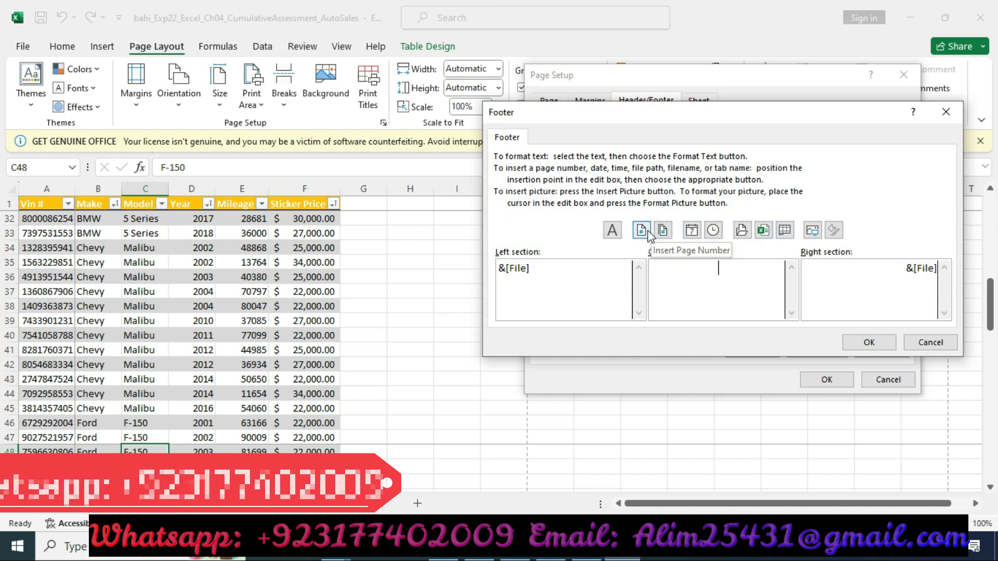
pyautogui.click(785, 232)
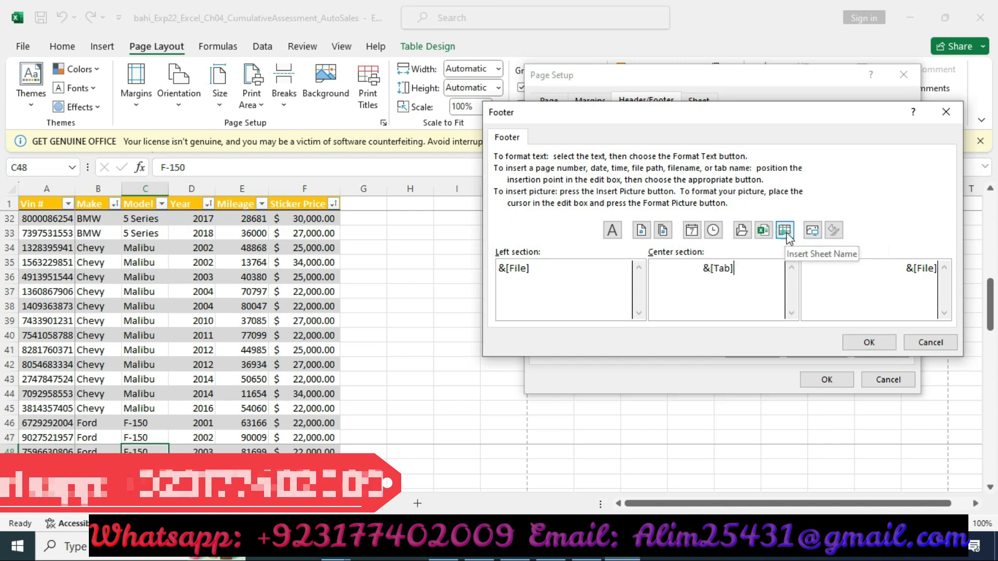
pyautogui.click(875, 345)
pyautogui.click(819, 369)
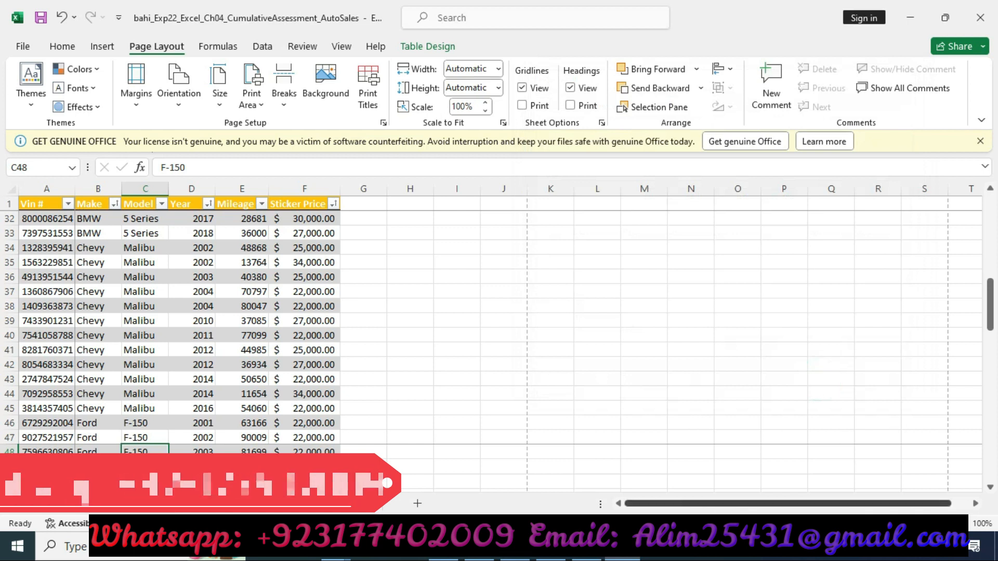
# Step: Move the yellow highlight from step 8's row to step 9's row in the instructions document
pyautogui.click(586, 547)
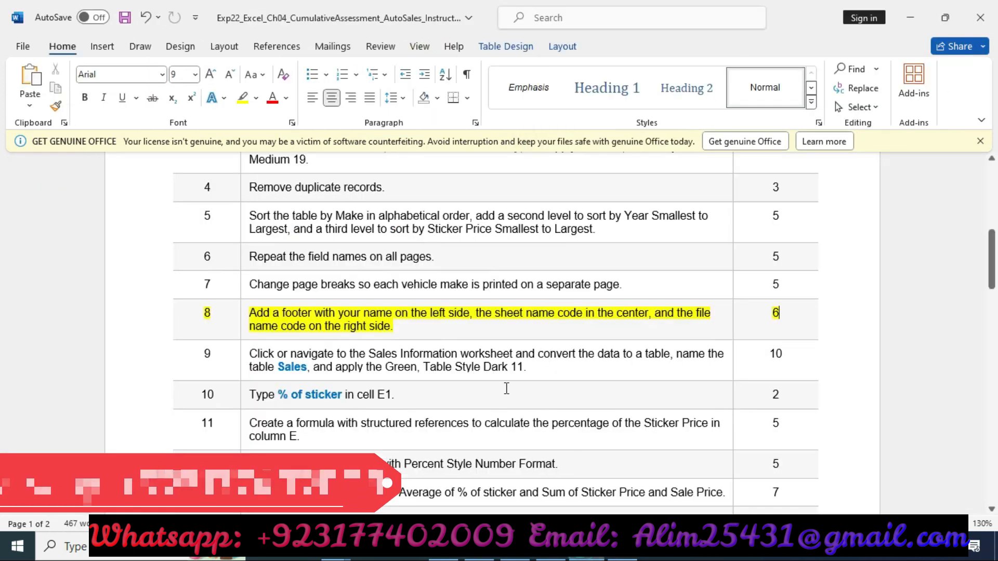
pyautogui.click(161, 316)
pyautogui.click(251, 289)
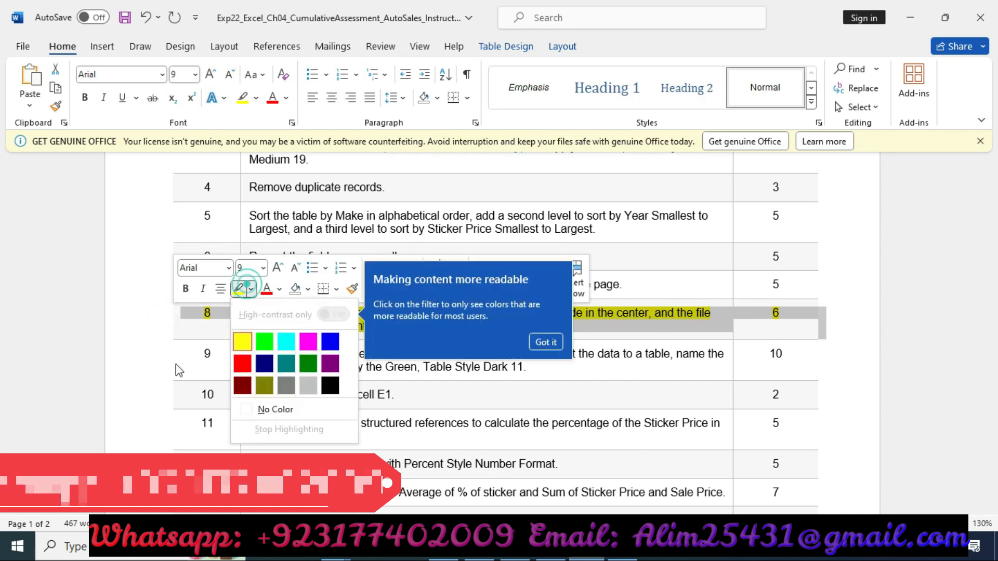
pyautogui.click(239, 289)
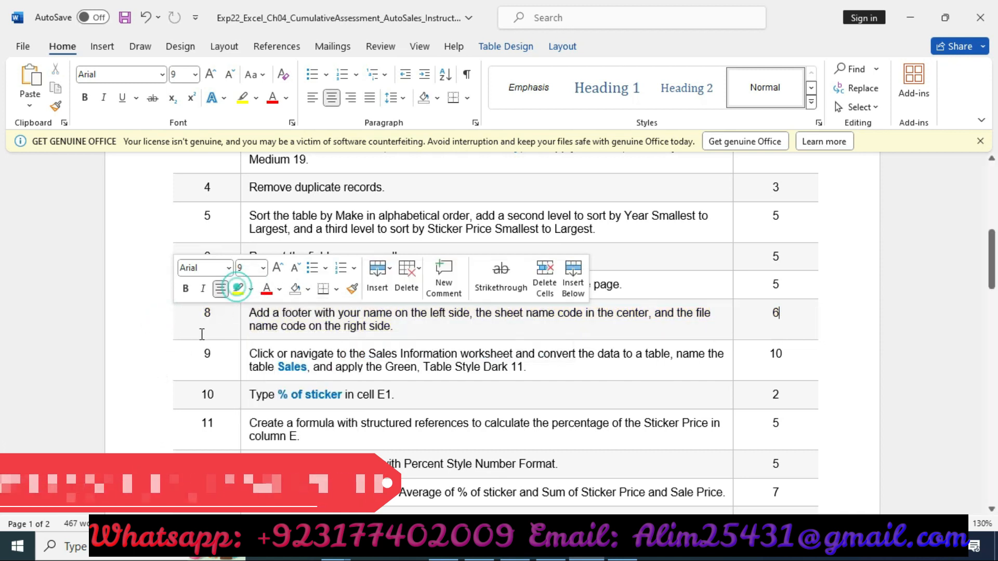
pyautogui.click(149, 366)
pyautogui.click(239, 333)
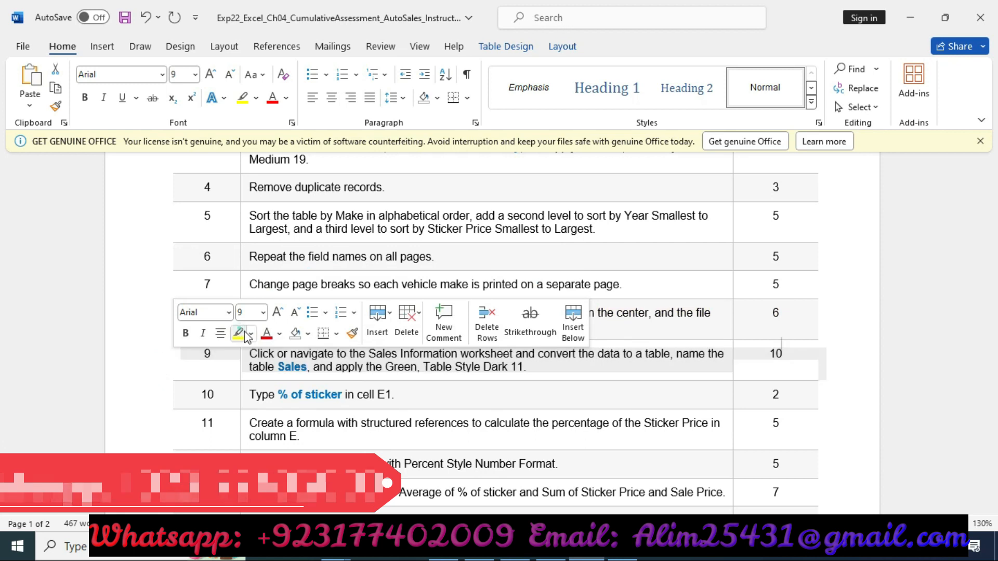
pyautogui.scroll(-1, 366, 369)
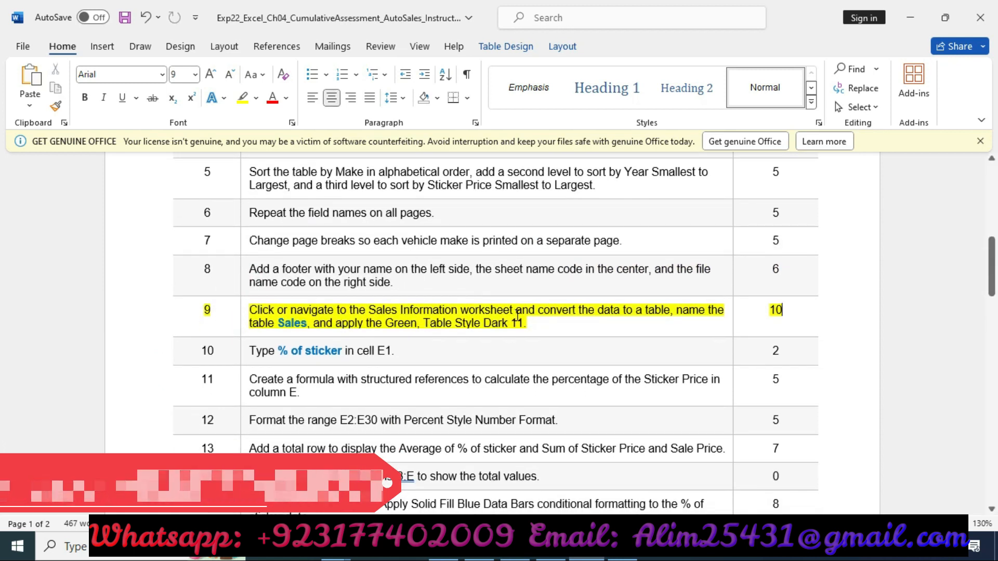
# Step: Convert the data on the Sales Information worksheet into a table with headers
pyautogui.hotkey('alt', 'Tab')
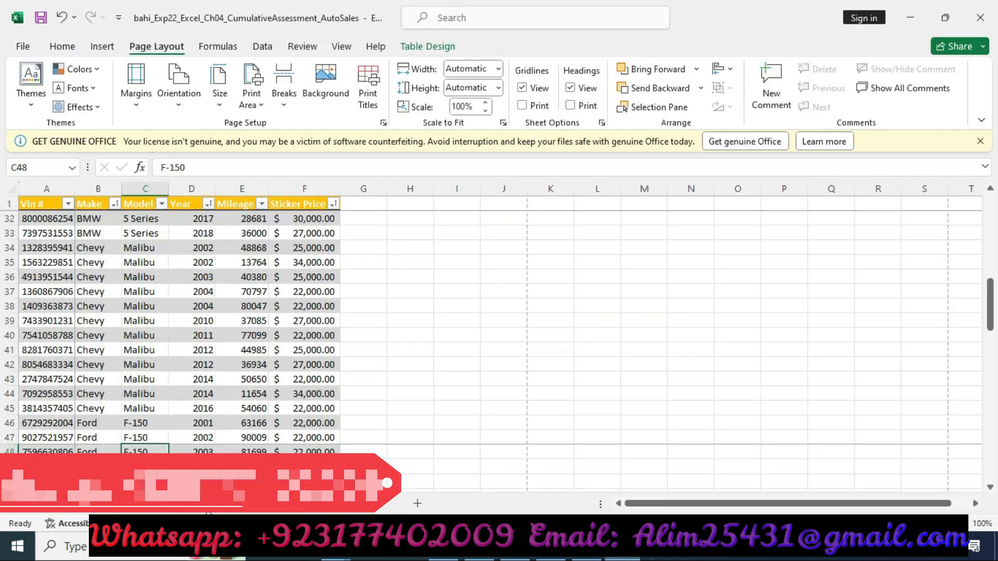
pyautogui.hotkey('ctrl', 'Home')
pyautogui.hotkey('alt', 'Tab')
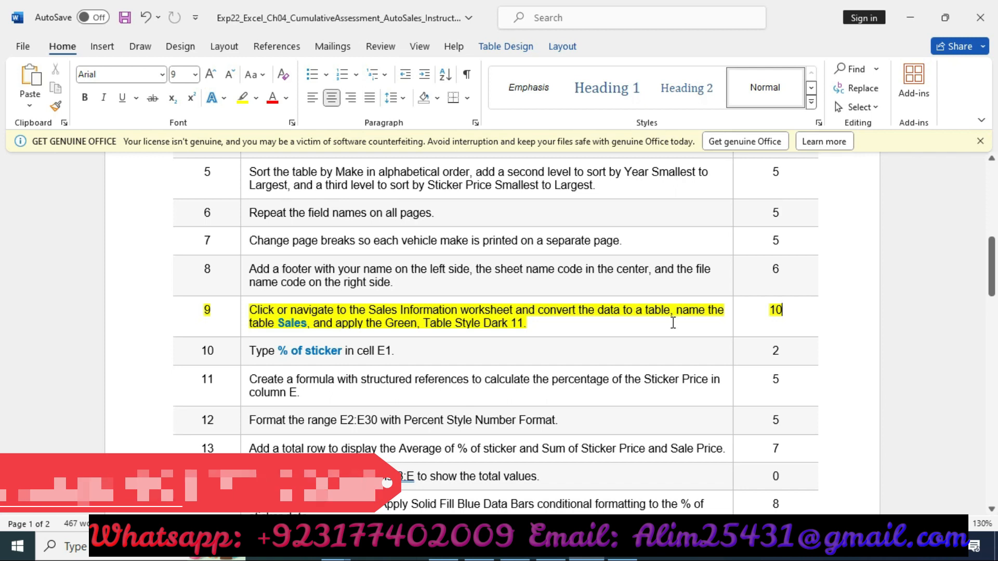
pyautogui.moveTo(278, 322); pyautogui.dragTo(306, 324)
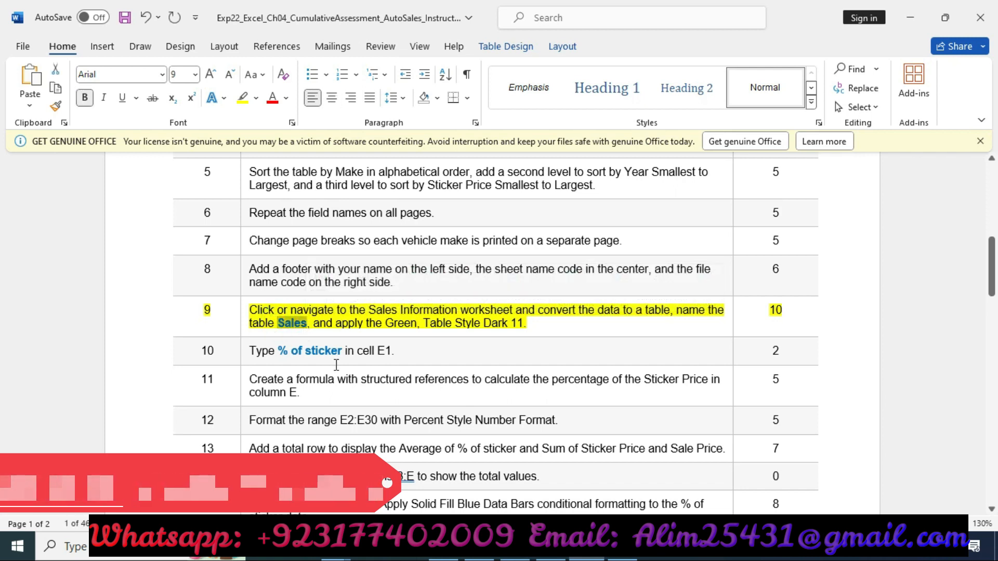
pyautogui.click(622, 547)
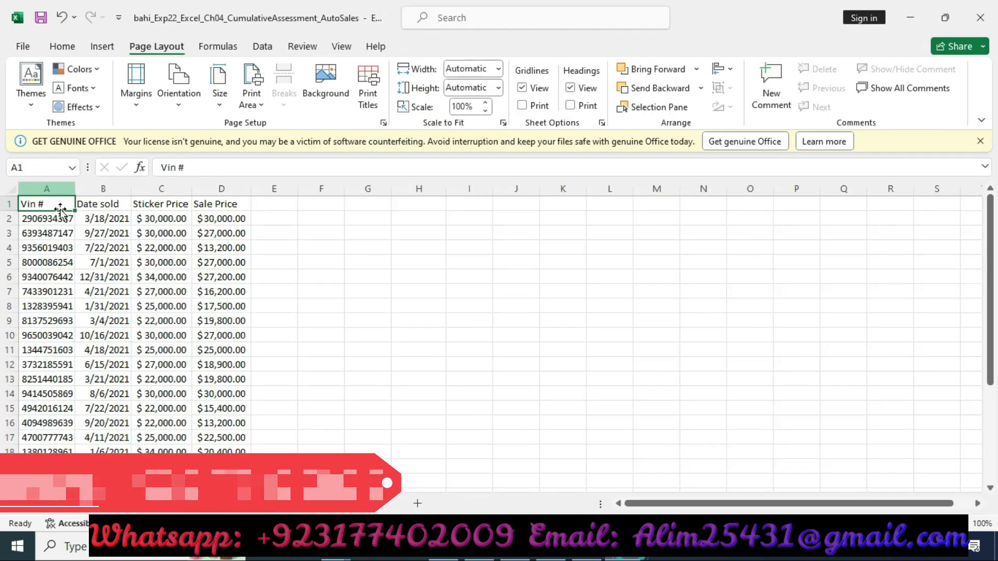
pyautogui.click(54, 258)
pyautogui.click(103, 46)
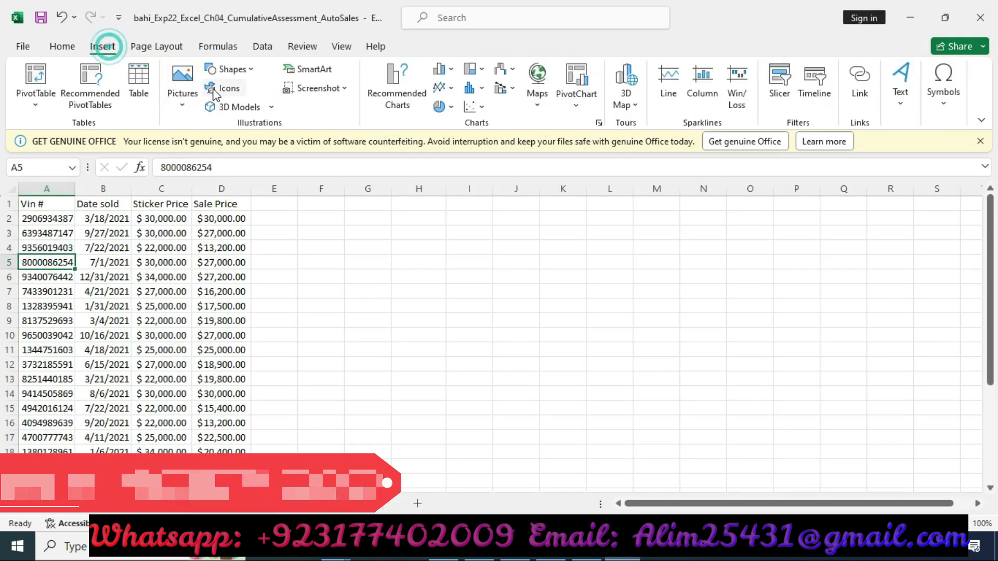
pyautogui.click(154, 77)
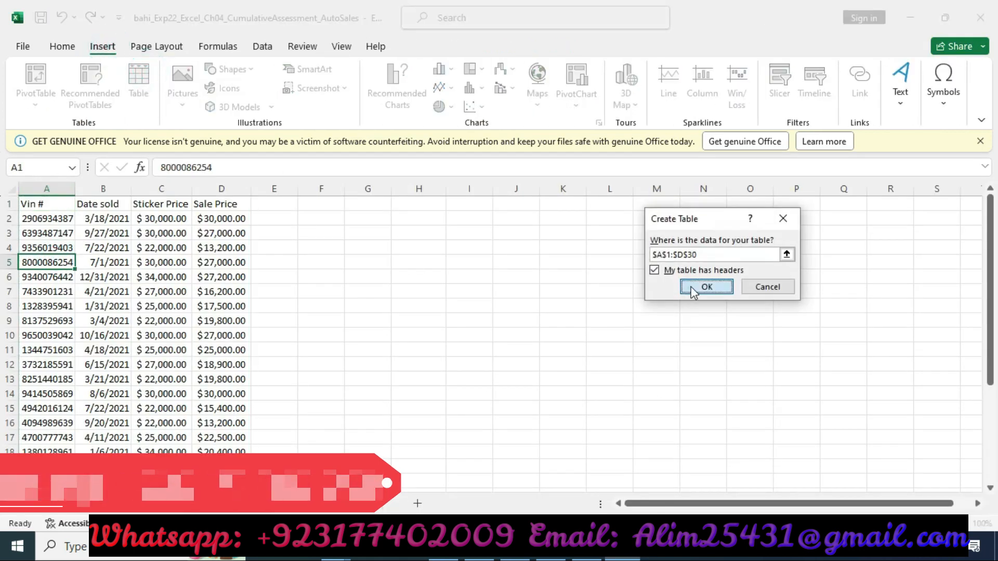
pyautogui.click(688, 287)
# Step: Clear the Vin # header text from cell A1 of the new table
pyautogui.click(70, 82)
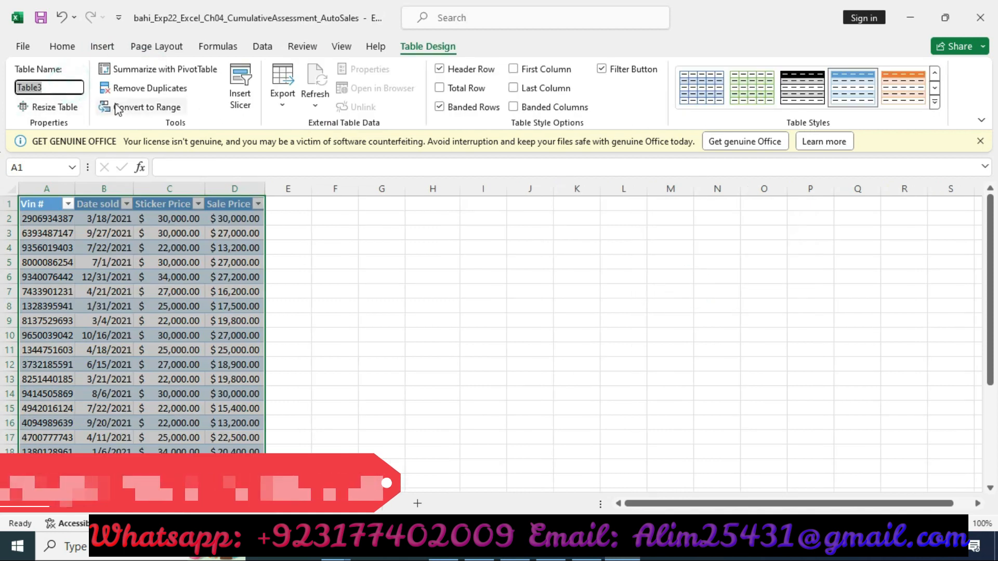
pyautogui.press('BackSpace')
pyautogui.click(53, 86)
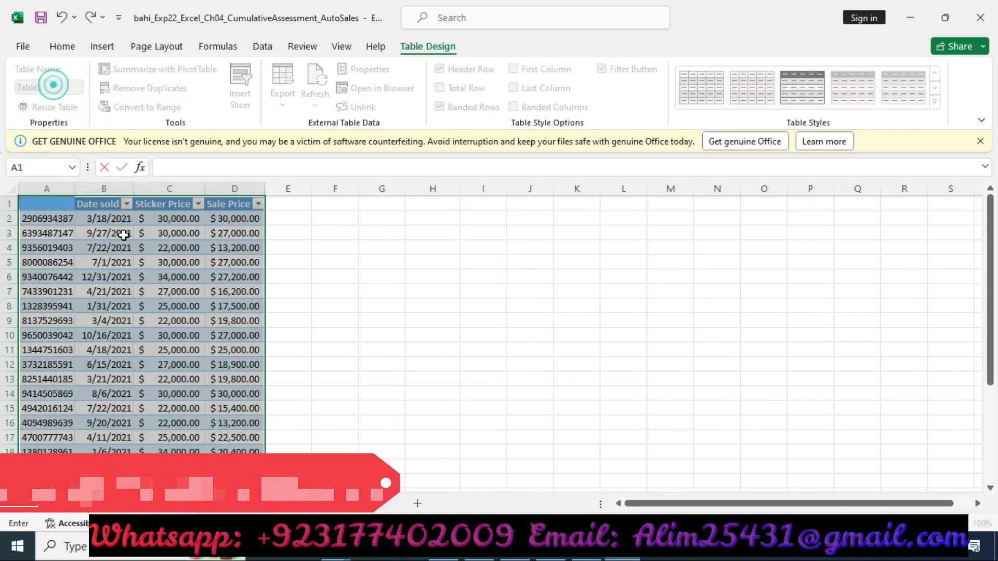
pyautogui.click(123, 238)
# Step: Name the table Sales and apply the Green, Table Style Dark 11 style
pyautogui.click(66, 87)
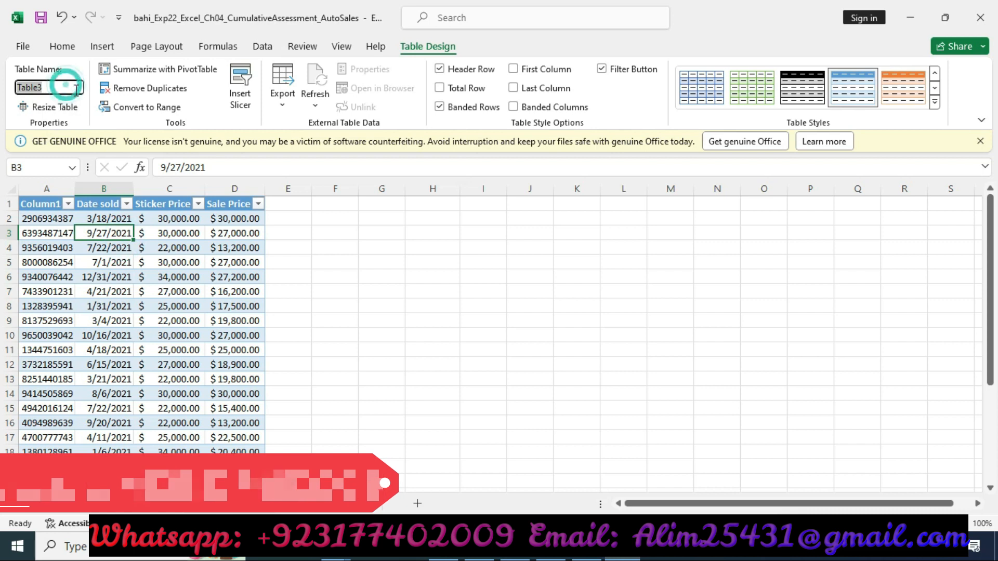
pyautogui.write('Sales')
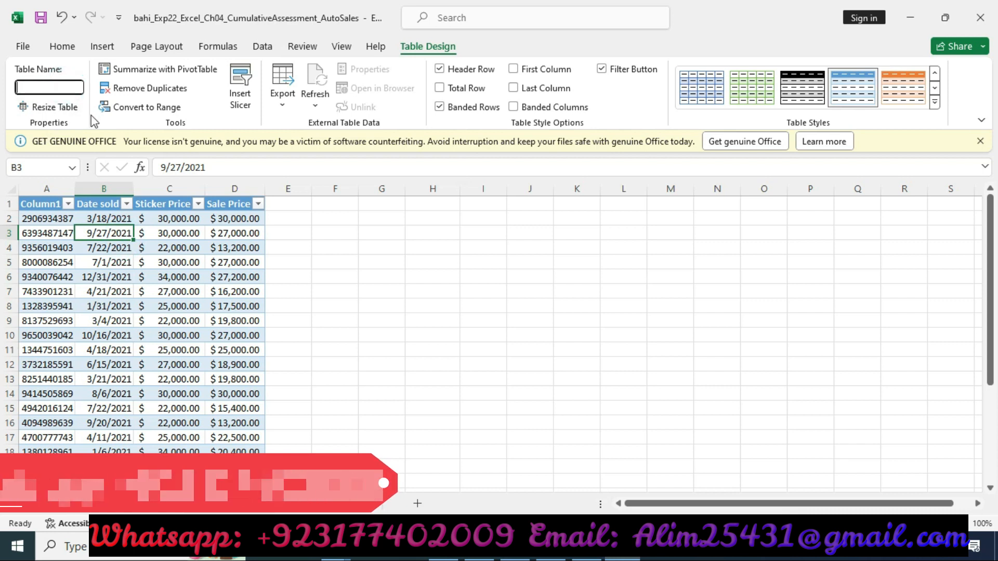
pyautogui.click(577, 555)
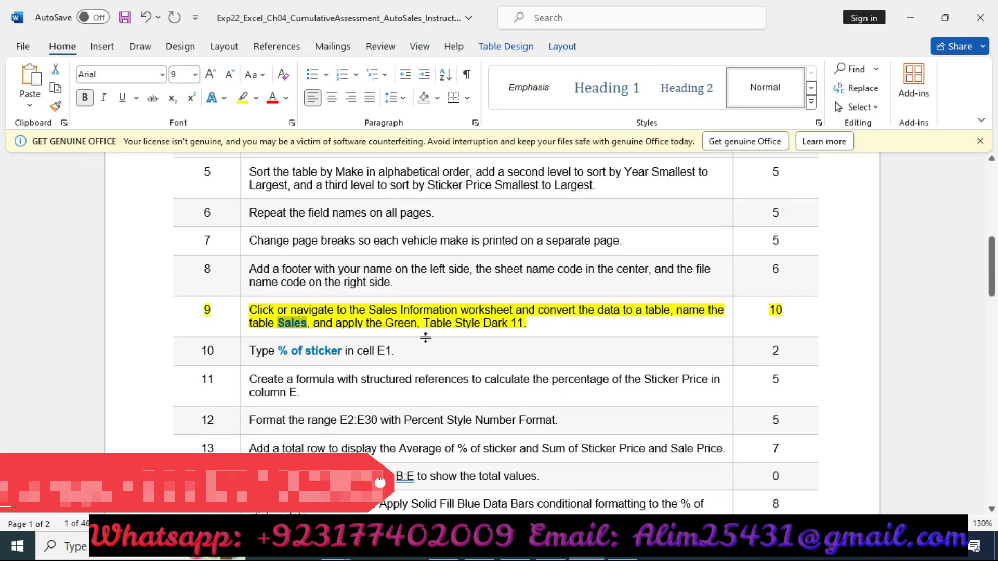
pyautogui.click(623, 554)
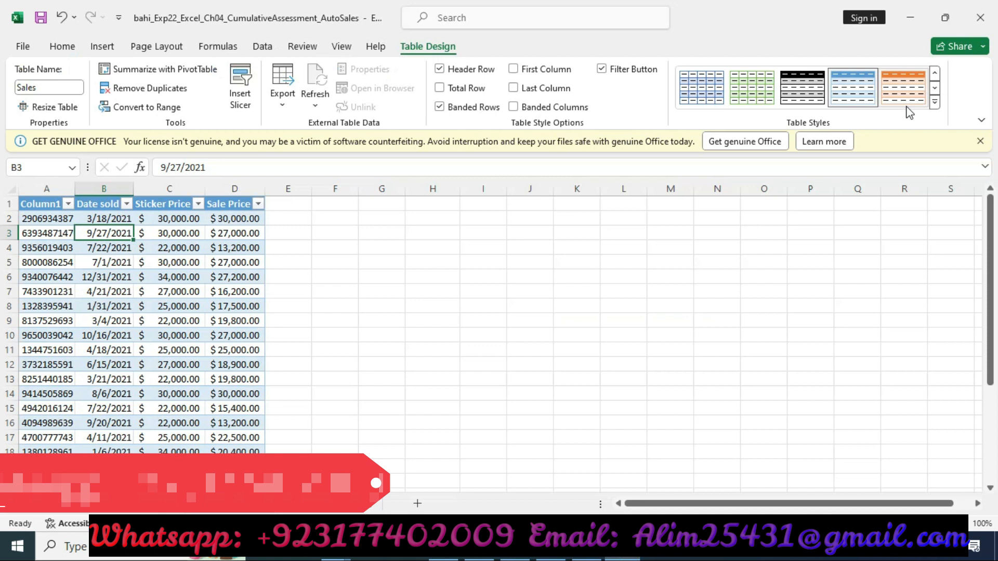
pyautogui.click(935, 103)
pyautogui.scroll(-3, 819, 340)
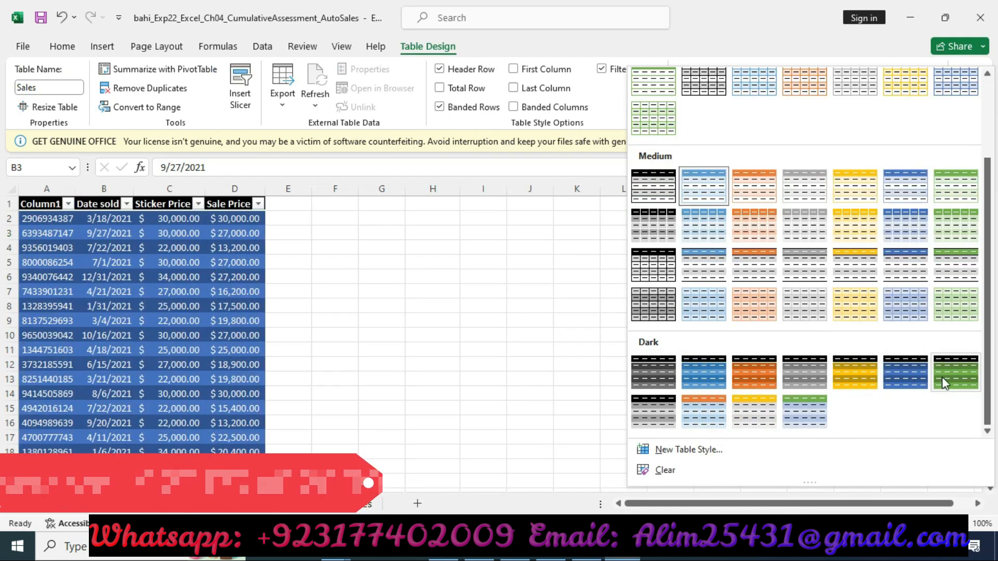
pyautogui.click(813, 419)
# Step: Move the yellow highlight from step 9's row to step 10's row in the instructions document
pyautogui.click(586, 551)
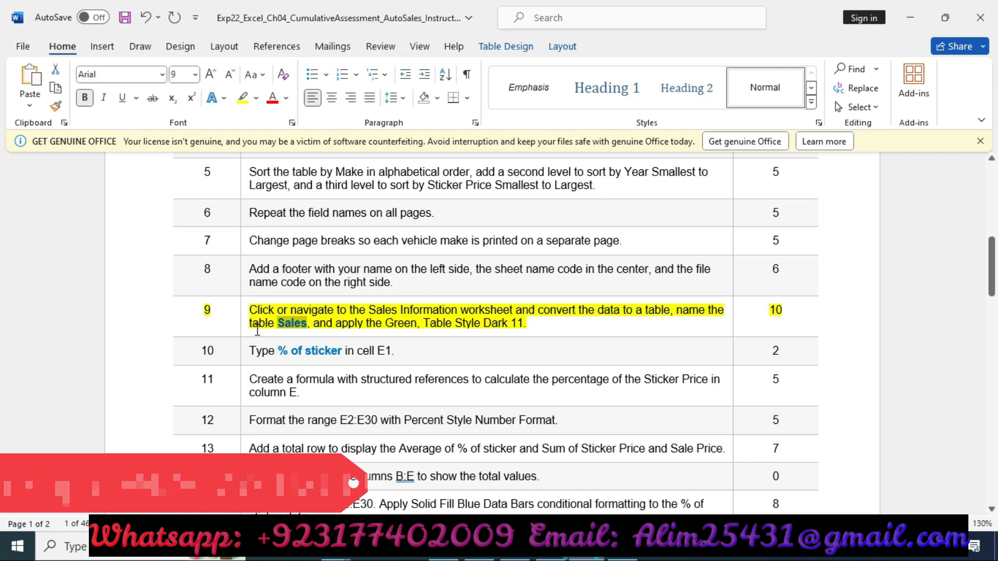
pyautogui.click(121, 317)
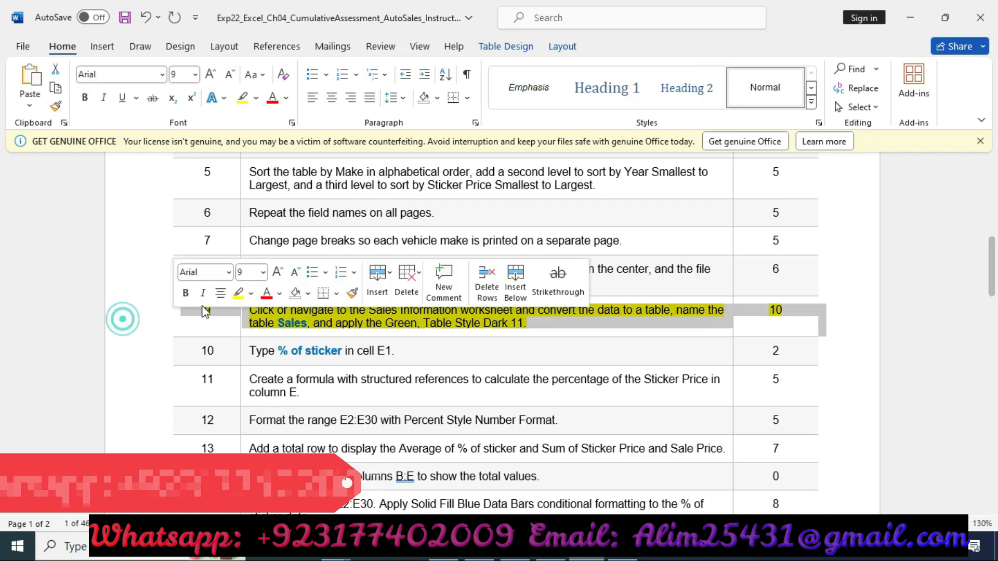
pyautogui.click(145, 349)
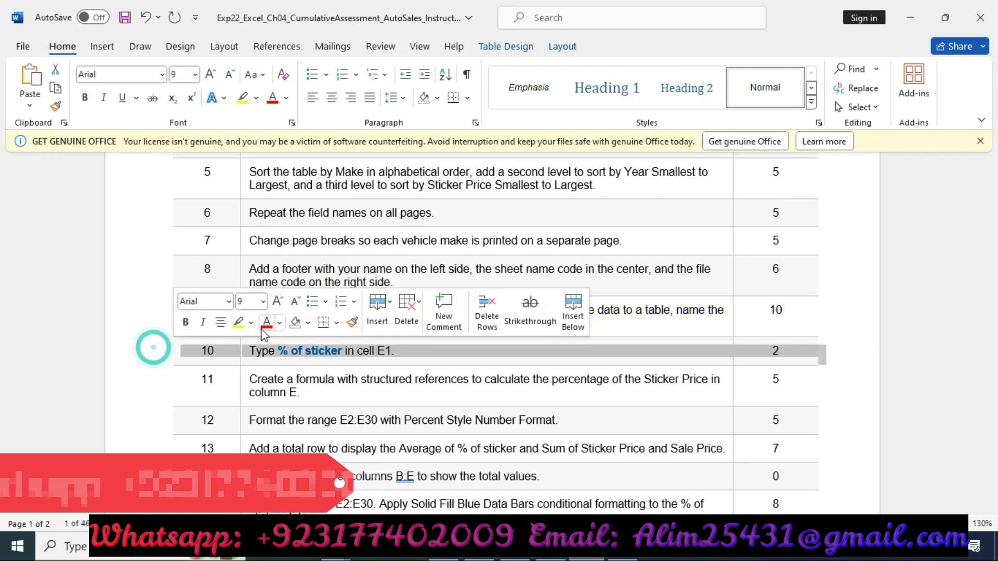
pyautogui.click(239, 326)
pyautogui.scroll(-3, 281, 270)
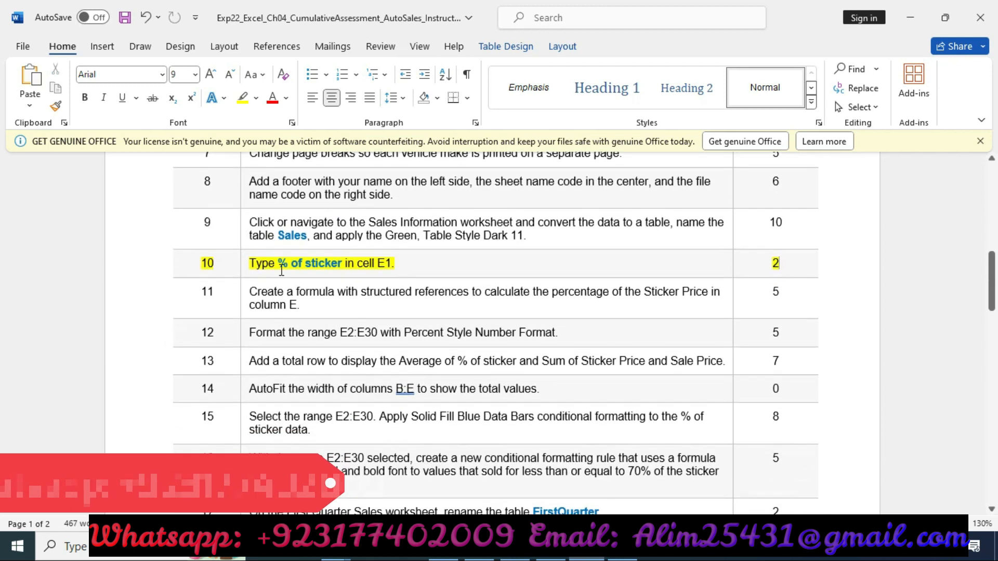
# Step: Copy the text % of sticker from the instructions and paste it into cell E1 of the Sales table
pyautogui.moveTo(279, 262); pyautogui.dragTo(342, 264)
pyautogui.hotkey('ctrl', 'c')
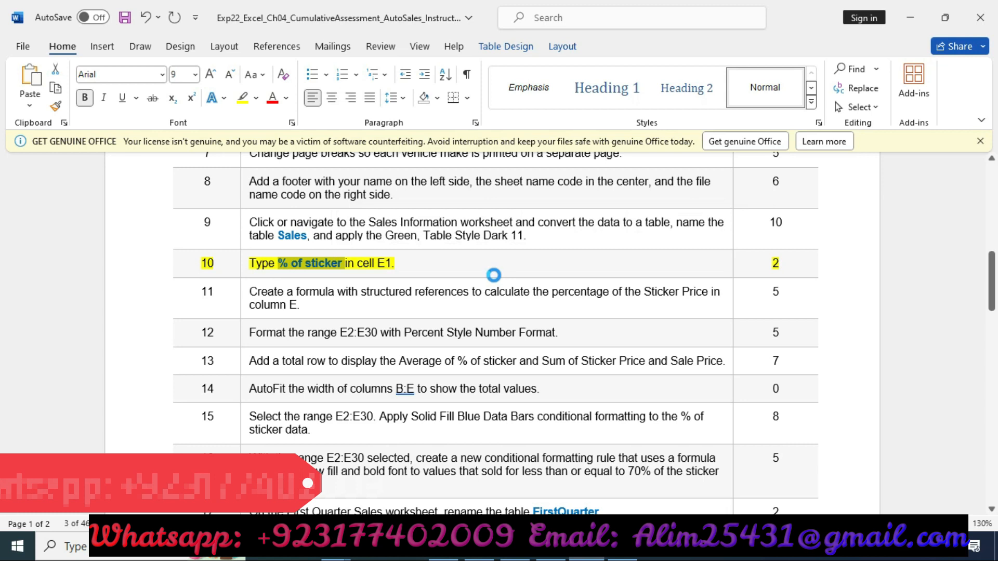
pyautogui.click(623, 551)
pyautogui.click(288, 203)
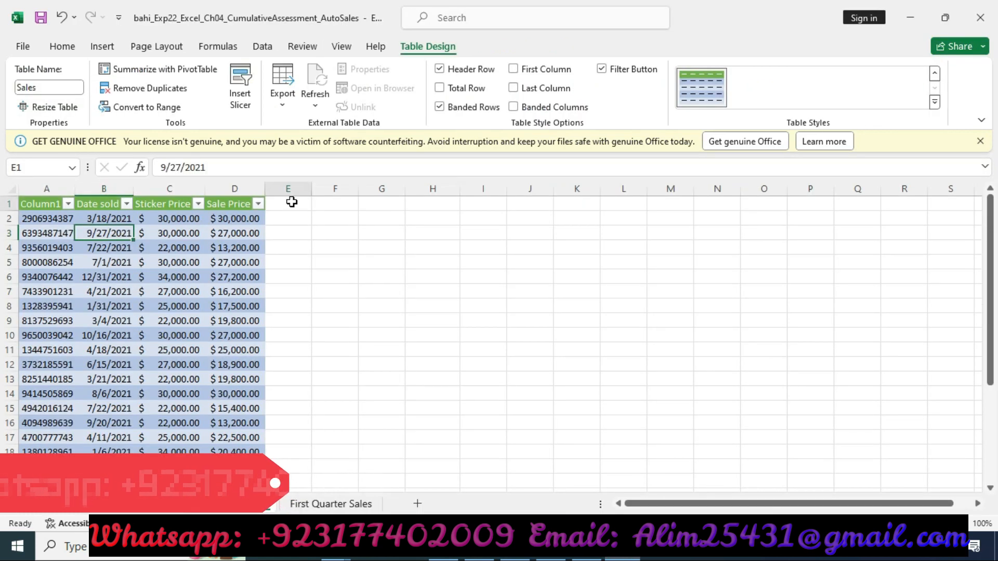
pyautogui.click(202, 169)
pyautogui.hotkey('ctrl', 'v')
pyautogui.press('Return')
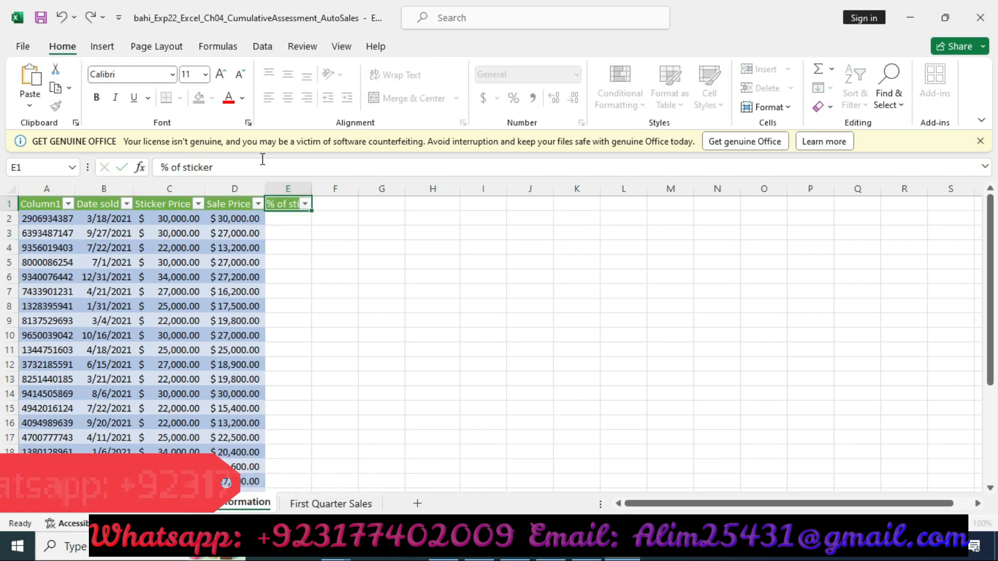
# Step: Remove the yellow highlight from step 10's row in the instructions document
pyautogui.click(593, 548)
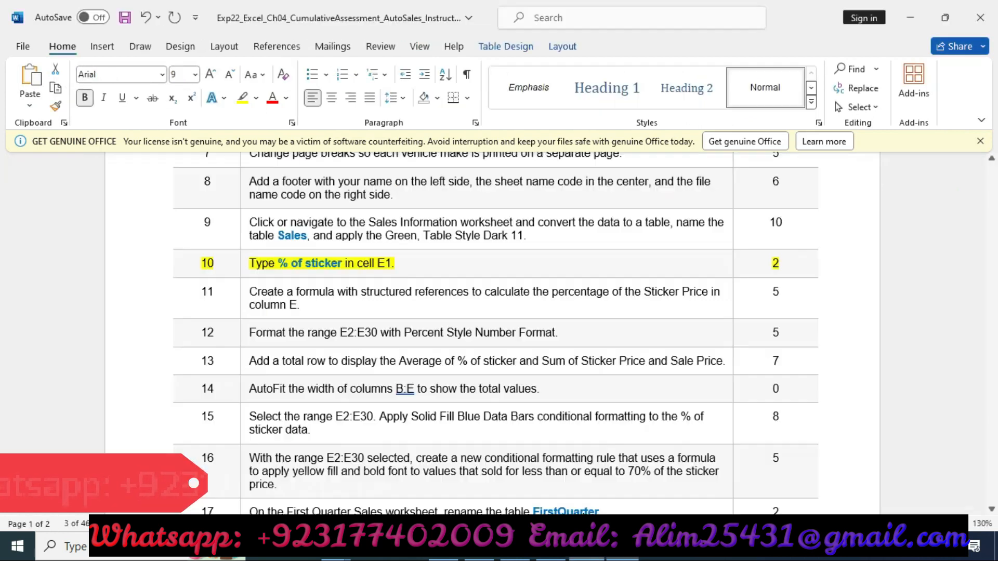
pyautogui.click(139, 258)
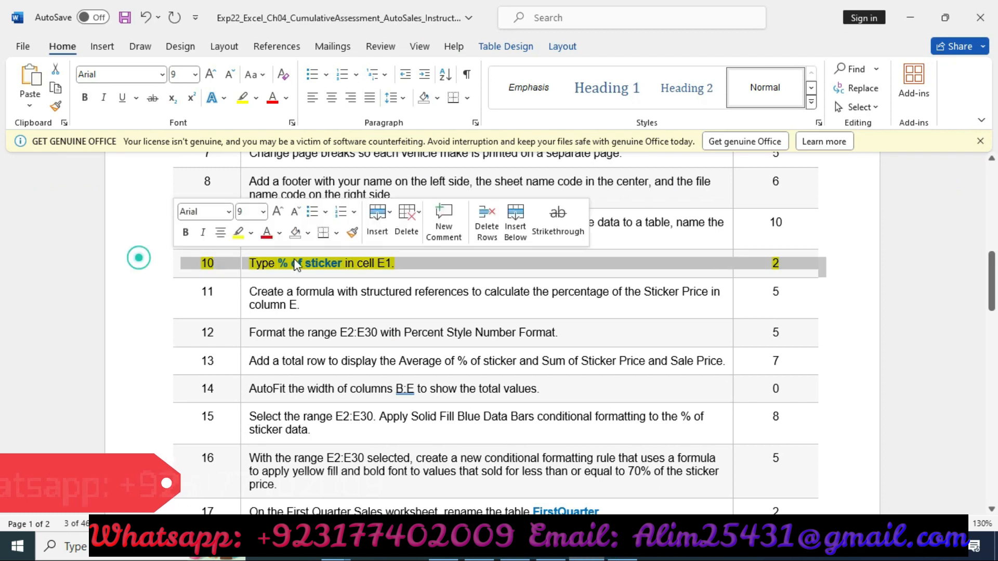
pyautogui.click(238, 232)
# Step: Scroll through the instructions document to review the list of steps
pyautogui.scroll(-7, 563, 280)
pyautogui.scroll(-7, 563, 280)
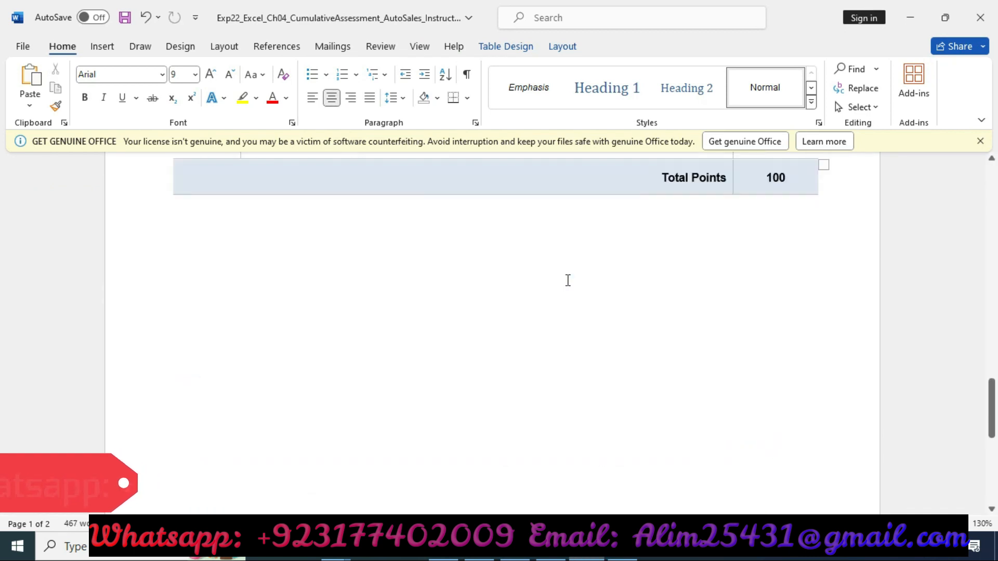
pyautogui.scroll(3, 568, 278)
pyautogui.scroll(10, 571, 276)
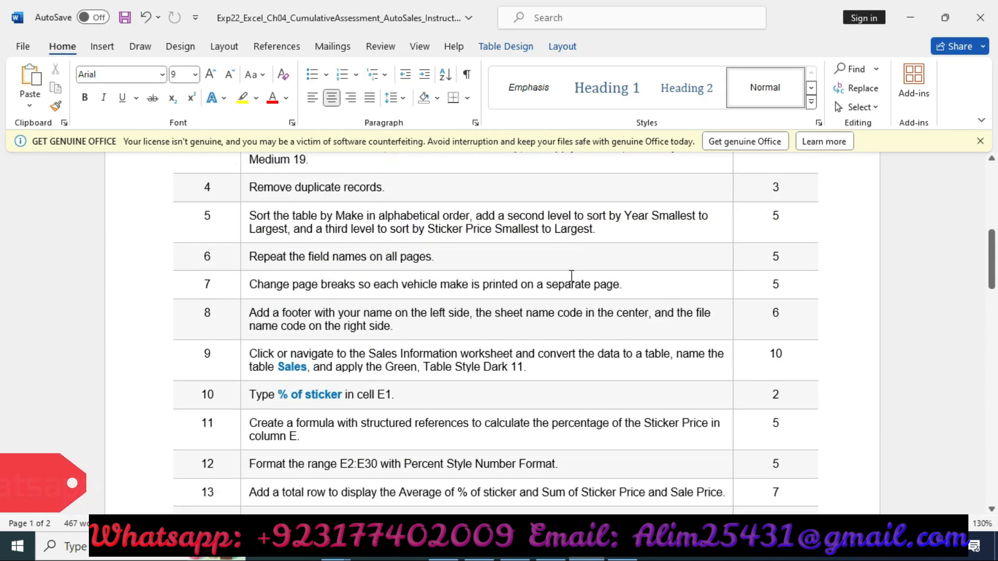
pyautogui.scroll(1, 571, 276)
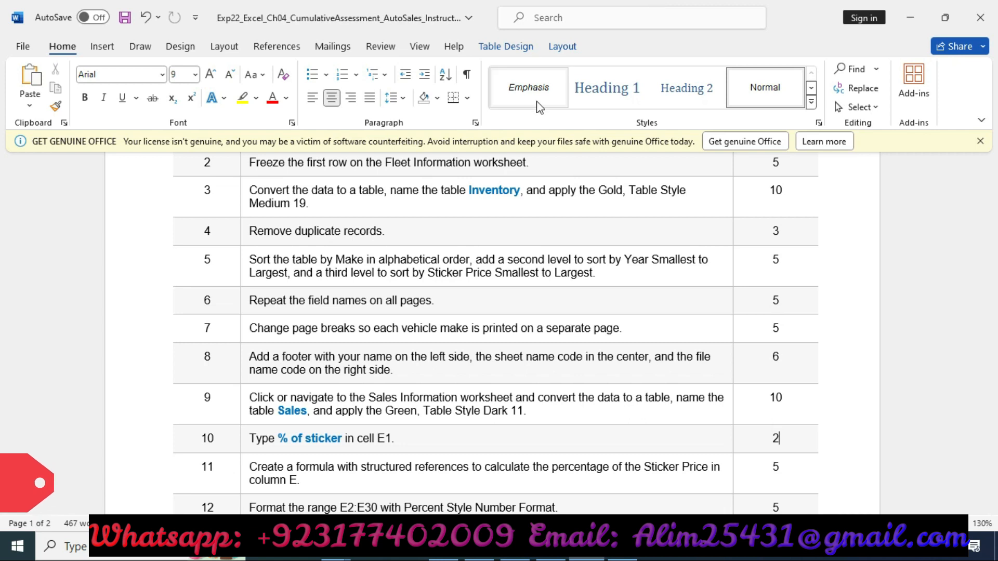
pyautogui.scroll(5, 627, 320)
pyautogui.scroll(1, 626, 315)
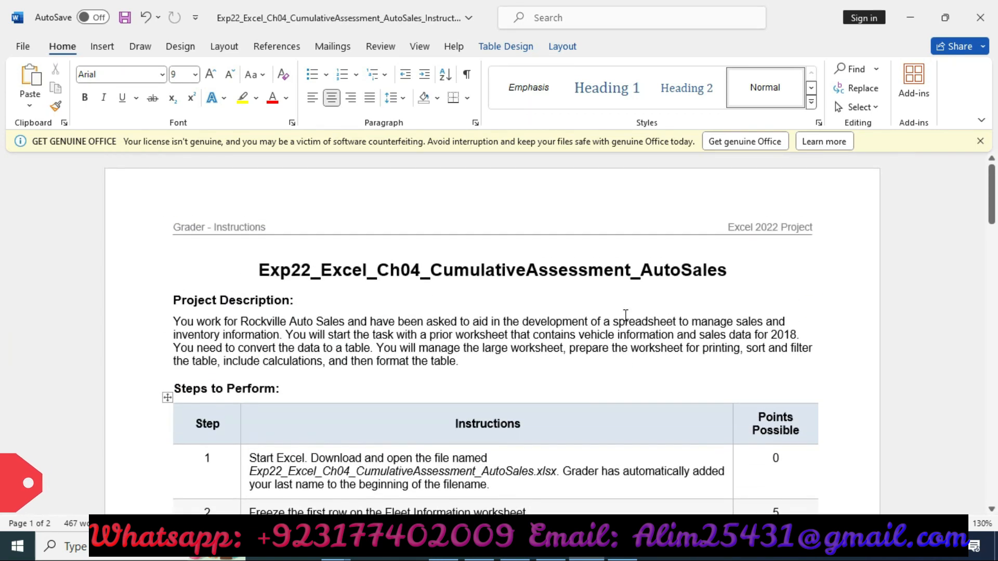